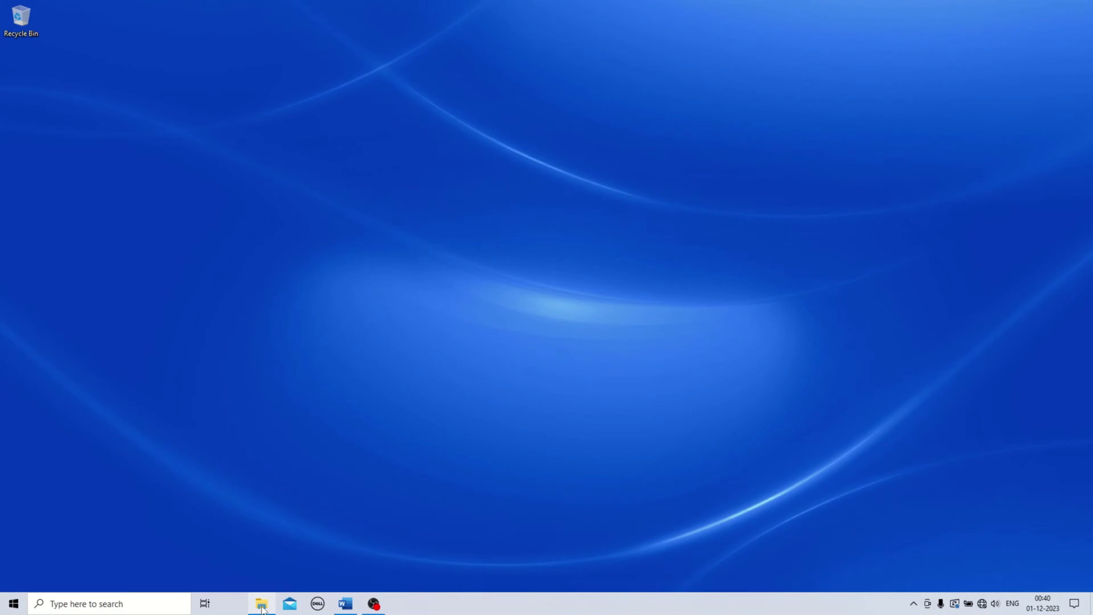
- Launch File Explorer from the taskbar and open a second File Explorer window the same way
{"action": "left_click", "coordinate": [262, 605]}
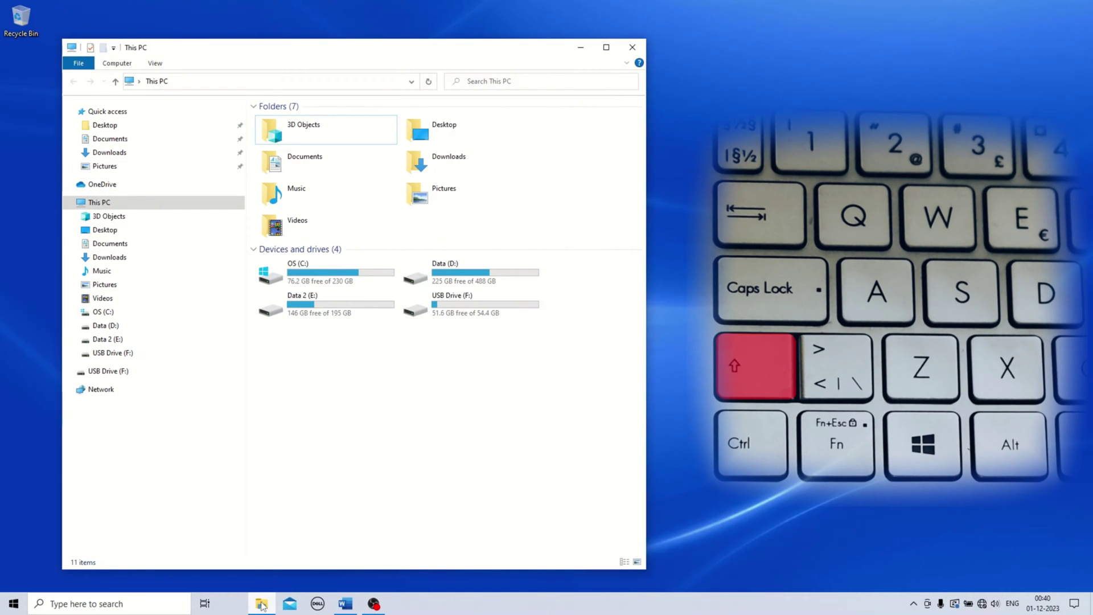
{"action": "left_click", "coordinate": [262, 605], "text": "shift"}
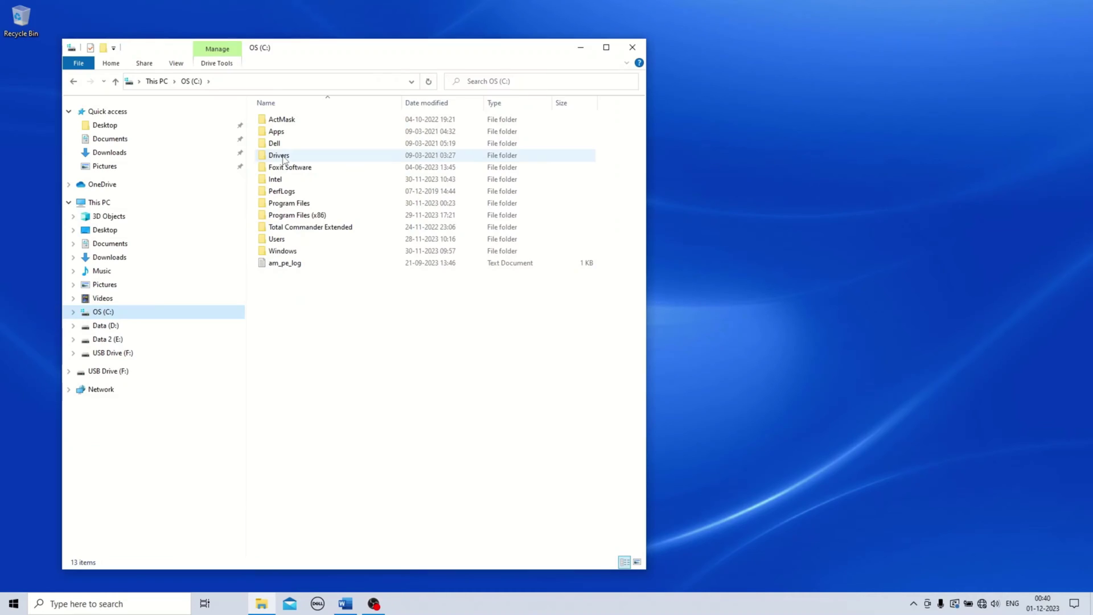
- Open the Drivers folder on drive C in a new window, and place a duplicate of that window beside it
{"action": "right_click", "coordinate": [285, 156]}
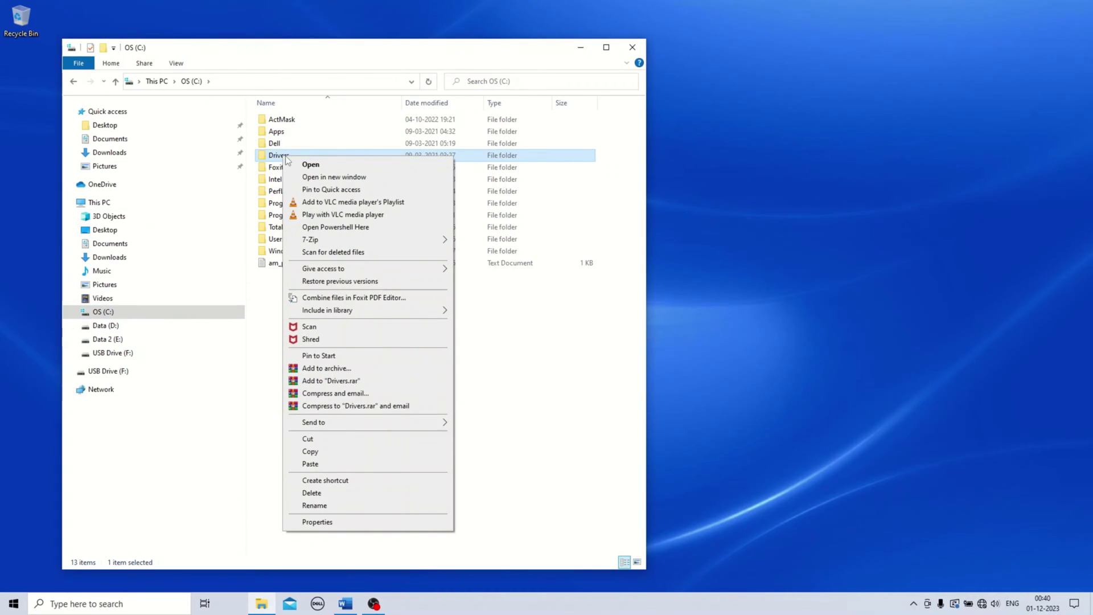
{"action": "left_click", "coordinate": [334, 178]}
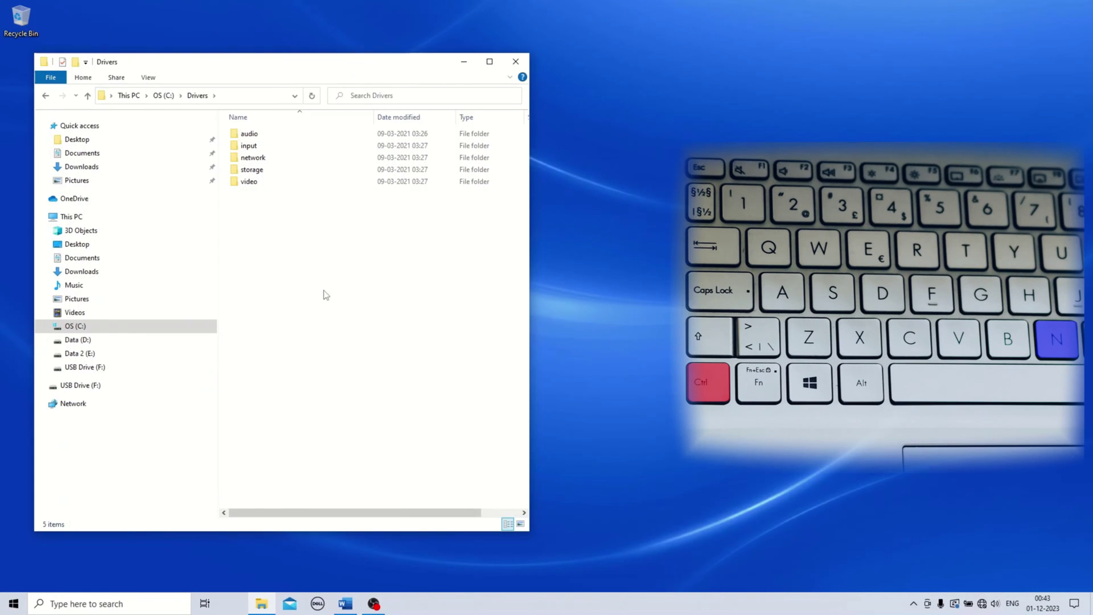
{"action": "key", "text": "ctrl+n"}
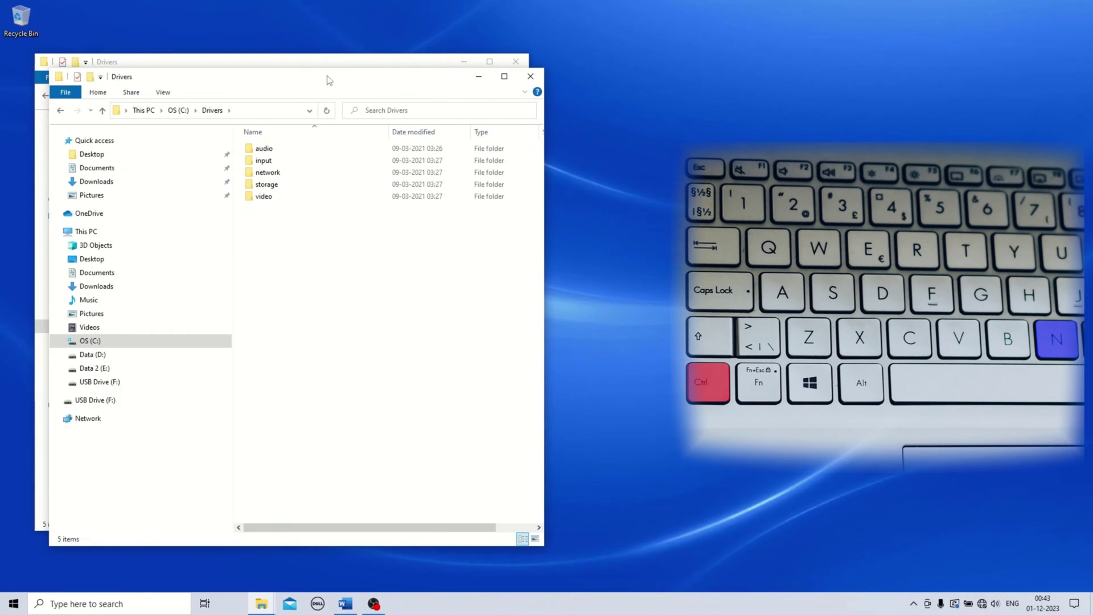
{"action": "left_click_drag", "start_coordinate": [327, 76], "coordinate": [823, 68]}
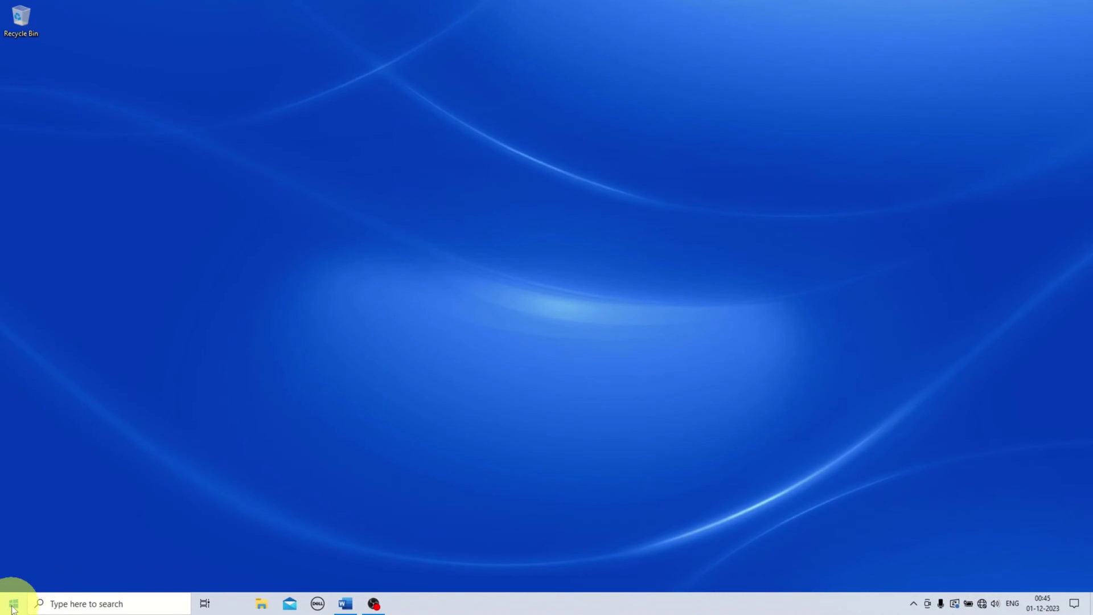
- Launch File Explorer from its shortcut among Start's system shortcuts
{"action": "left_click", "coordinate": [14, 605]}
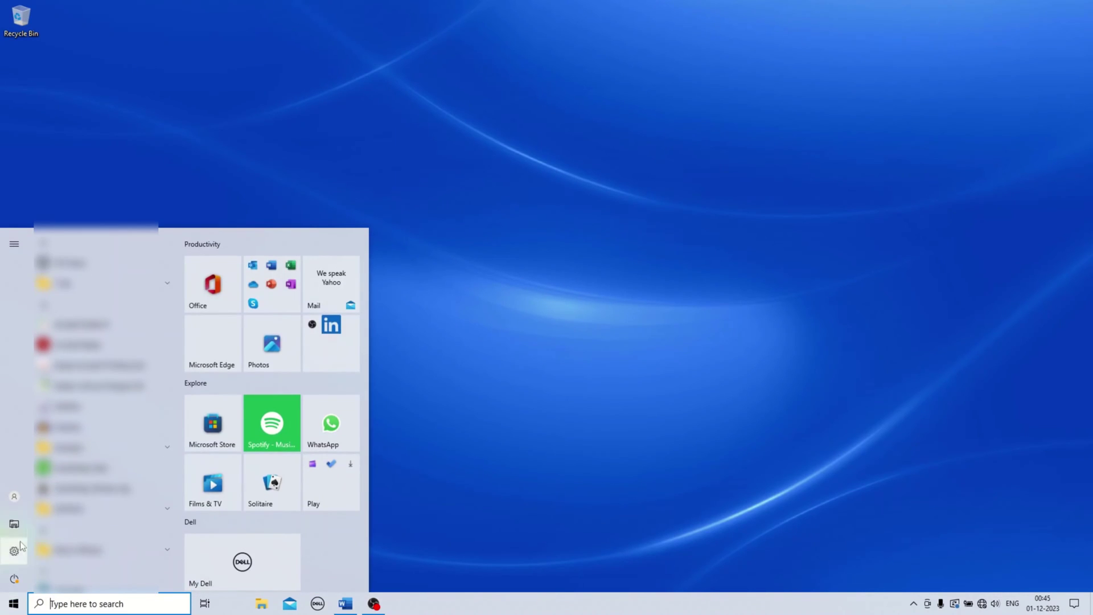
{"action": "mouse_move", "coordinate": [14, 525]}
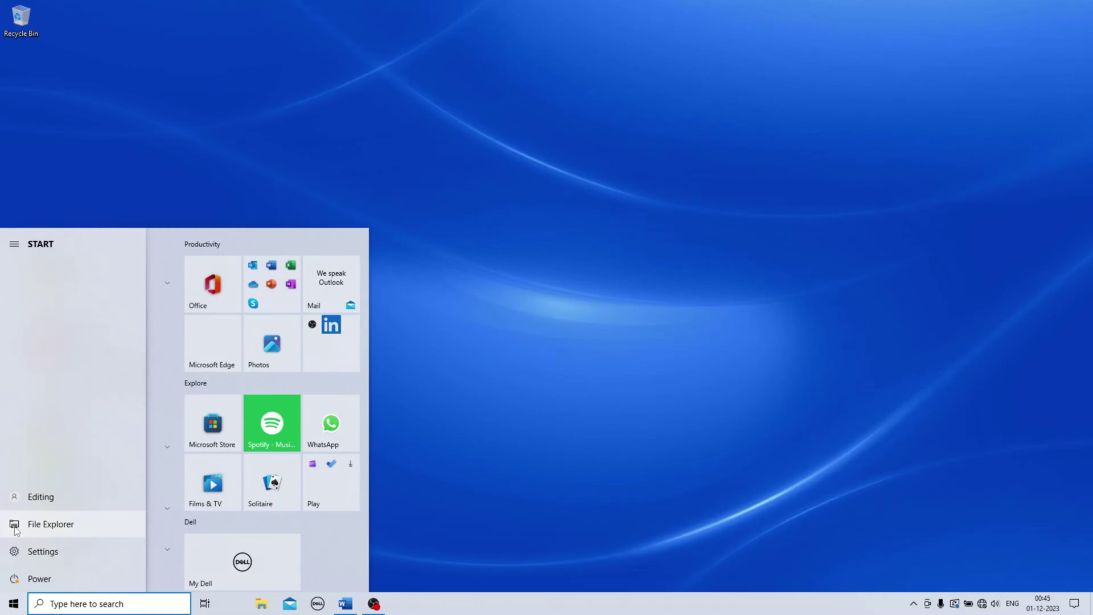
{"action": "left_click", "coordinate": [26, 524]}
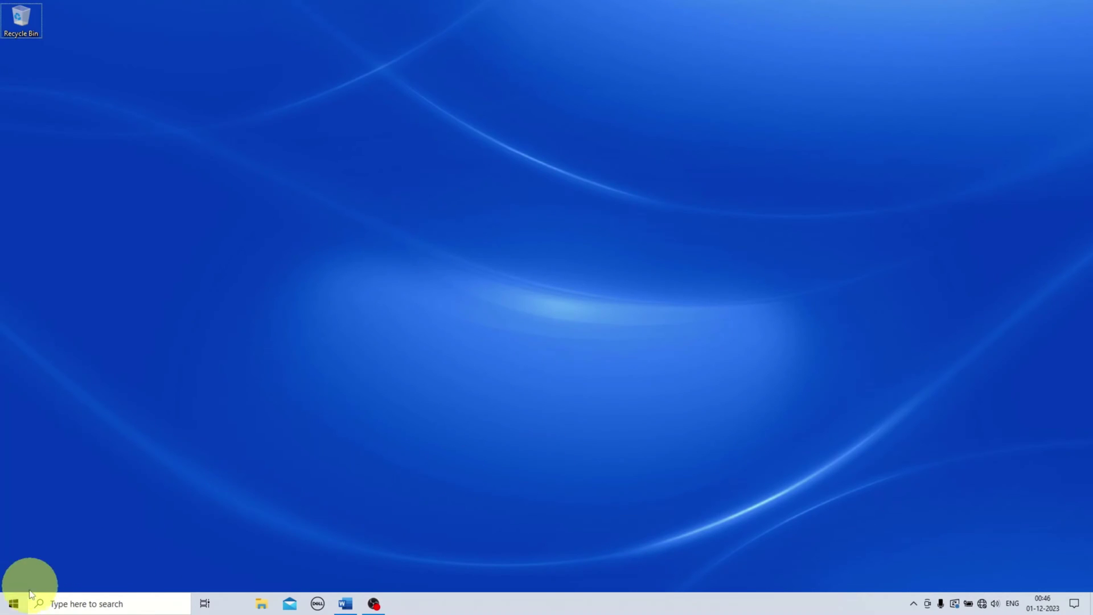
- Launch File Explorer from the Windows System folder in Start's app list, and close its window
{"action": "left_click", "coordinate": [14, 603]}
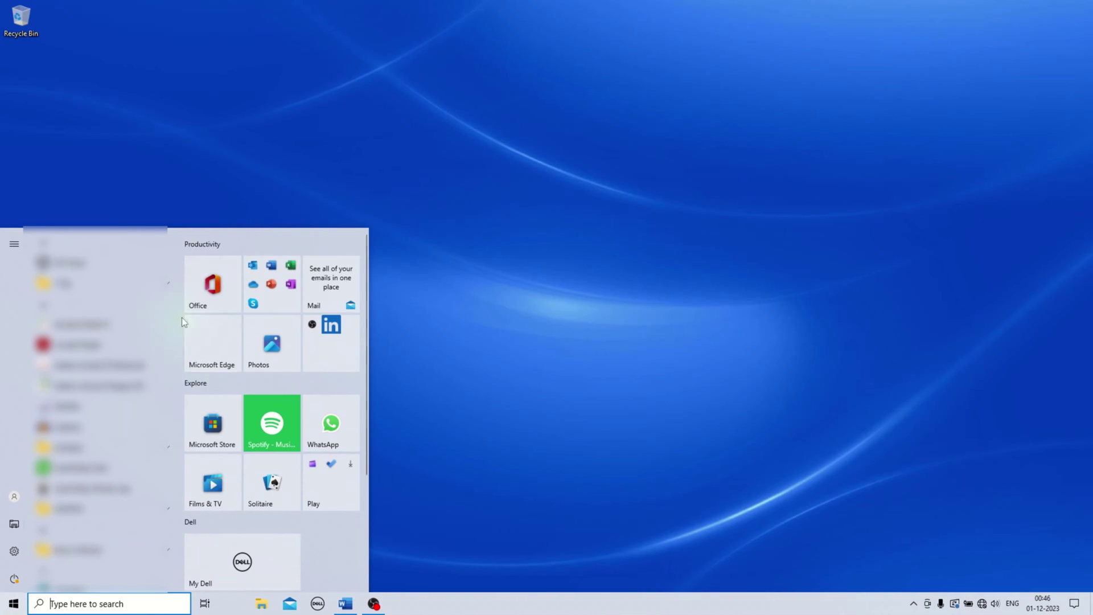
{"action": "left_click_drag", "start_coordinate": [178, 285], "coordinate": [193, 563]}
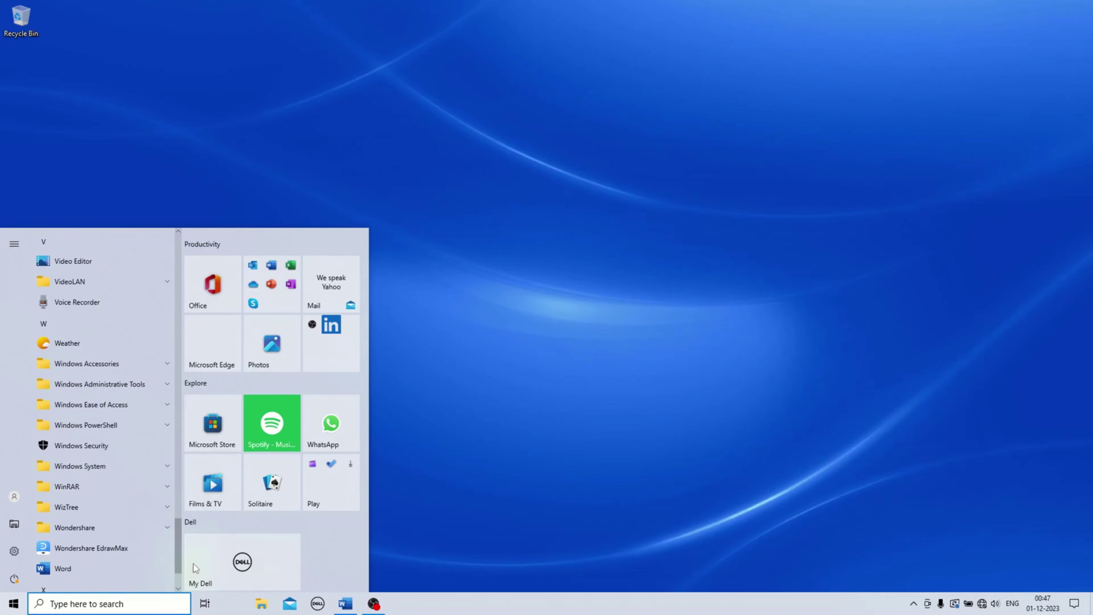
{"action": "left_click", "coordinate": [124, 466]}
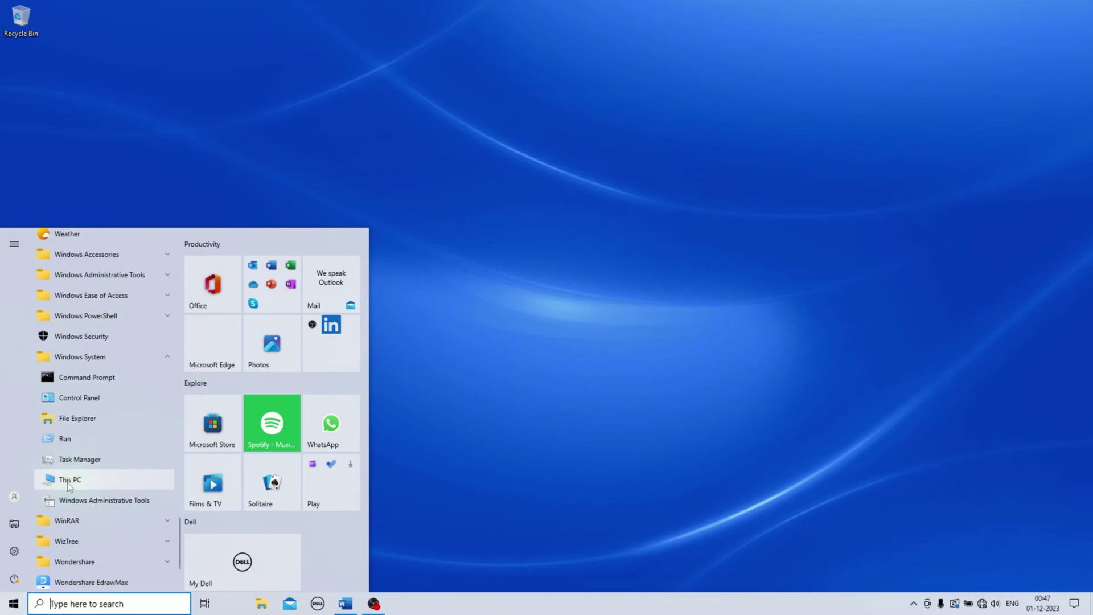
{"action": "left_click", "coordinate": [98, 419]}
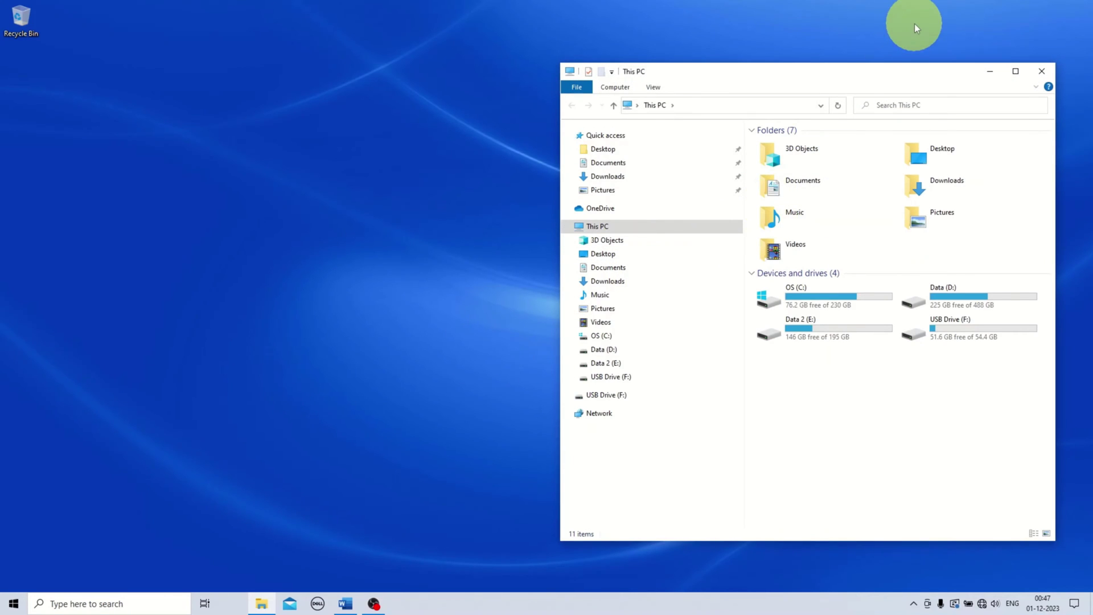
{"action": "left_click", "coordinate": [1044, 72]}
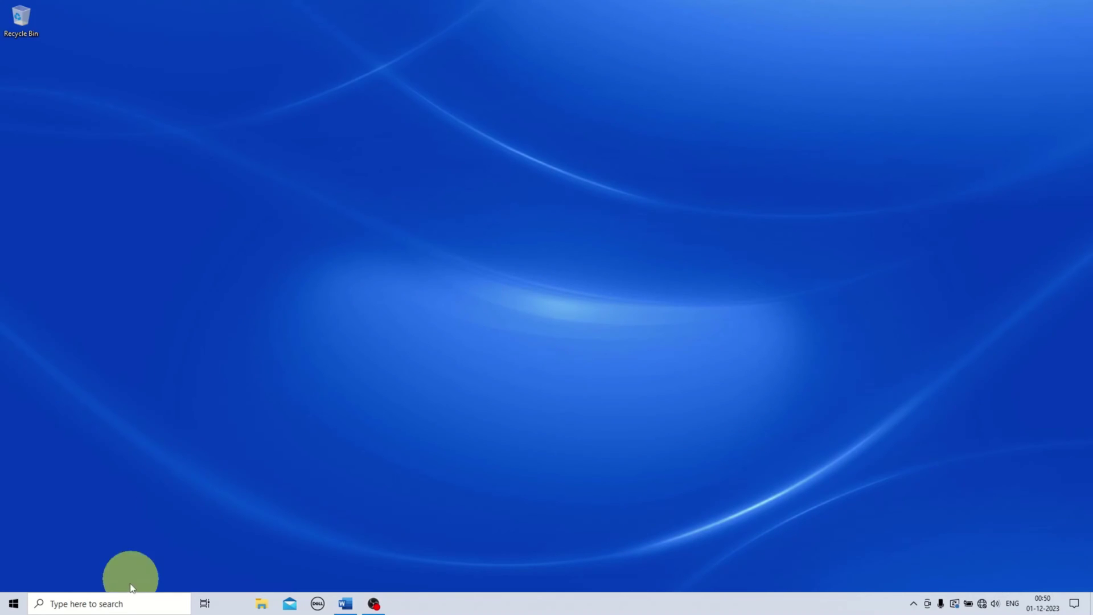
- Search Windows for "file explorer" and launch the File Explorer app from the results
{"action": "left_click", "coordinate": [124, 604]}
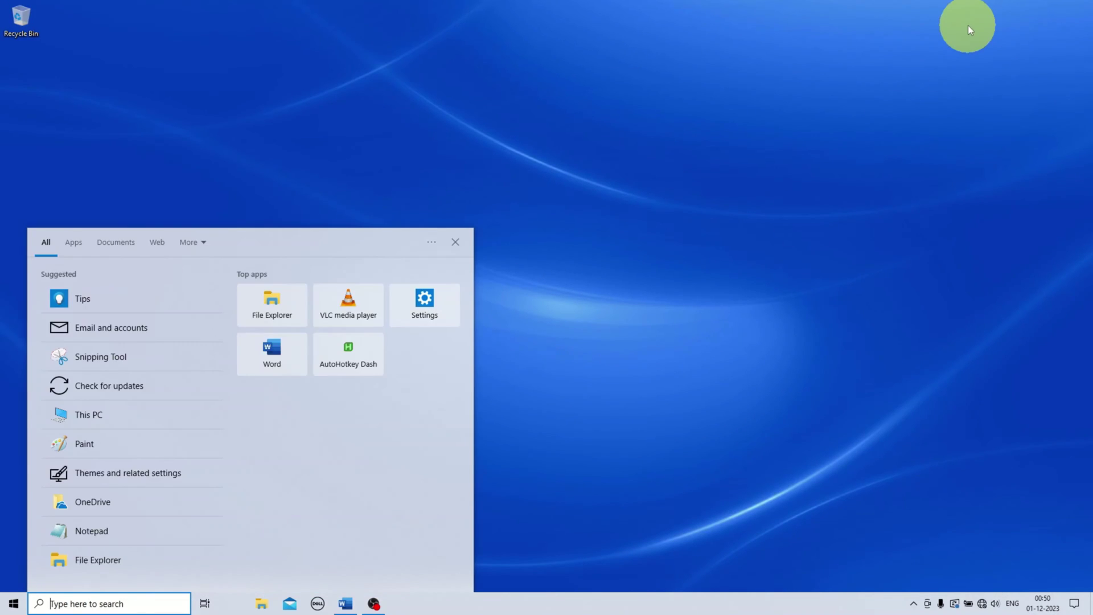
{"action": "type", "text": "file explore"}
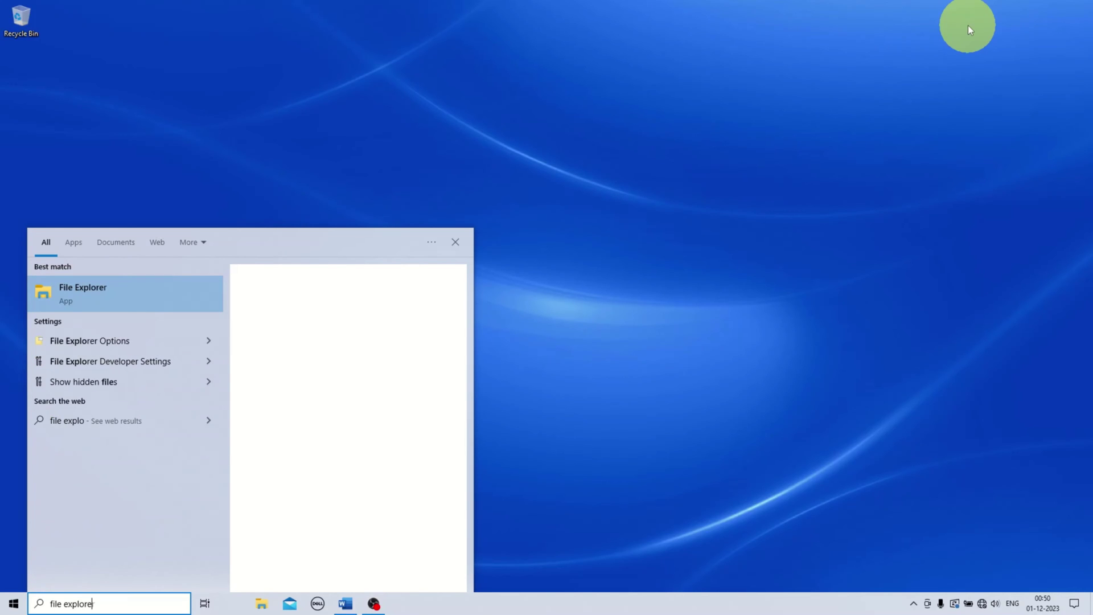
{"action": "type", "text": "r"}
{"action": "key", "text": "Return"}
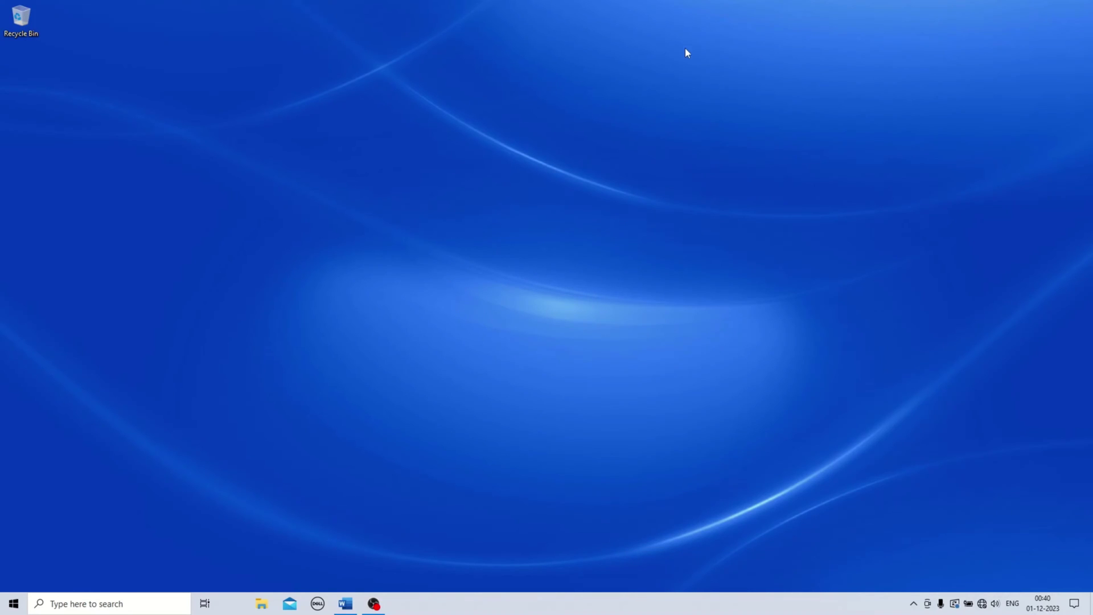
- Launch File Explorer by running the command explorer from the Run dialog, and close its window
{"action": "key", "text": "super+r"}
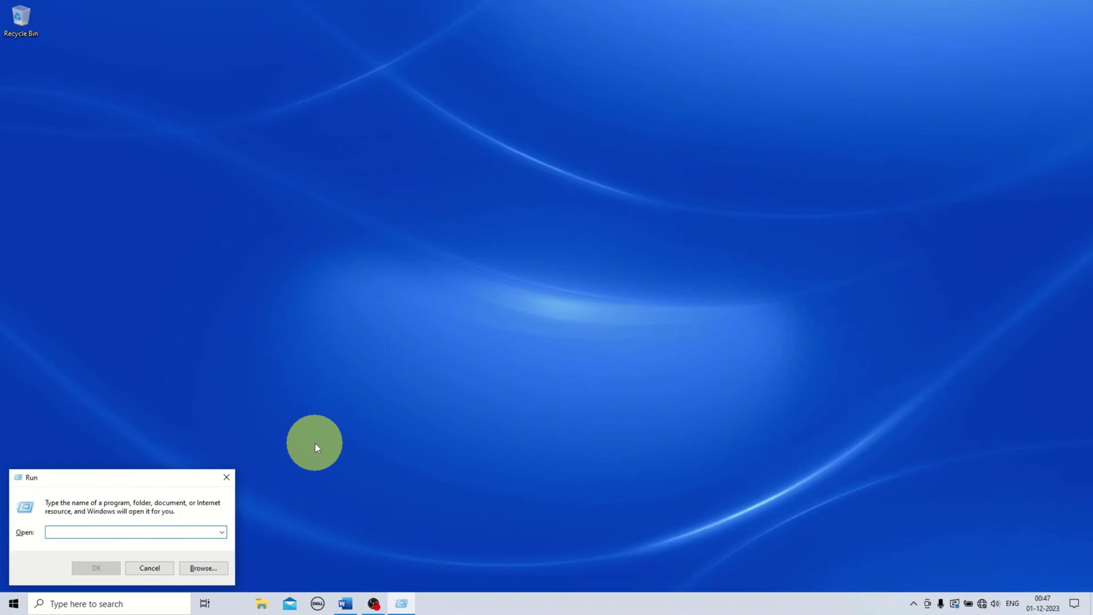
{"action": "type", "text": "explorer"}
{"action": "key", "text": "Return"}
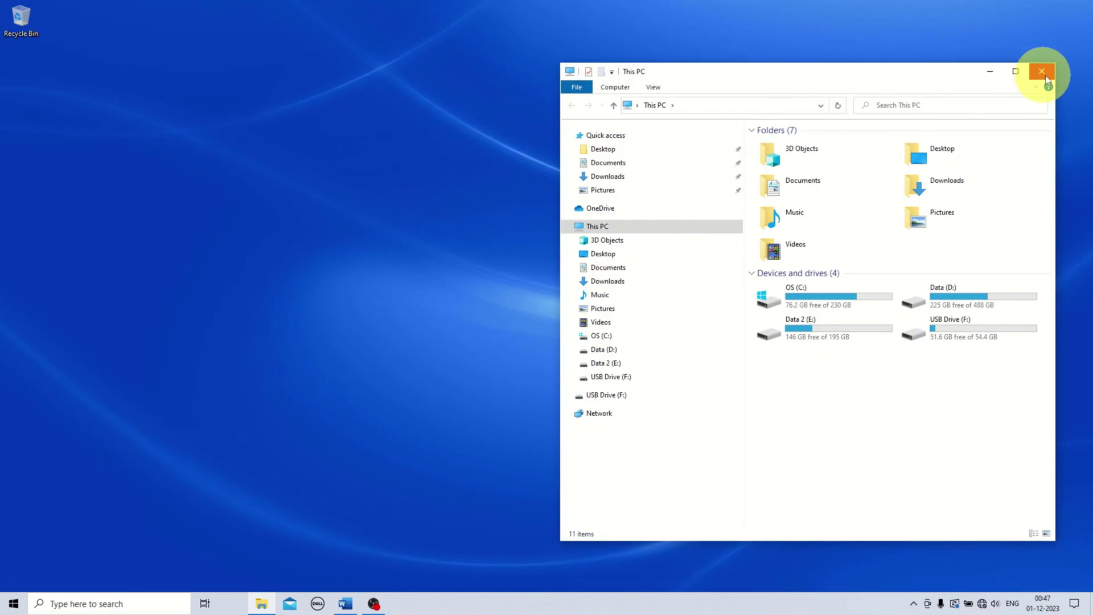
{"action": "left_click", "coordinate": [1041, 71]}
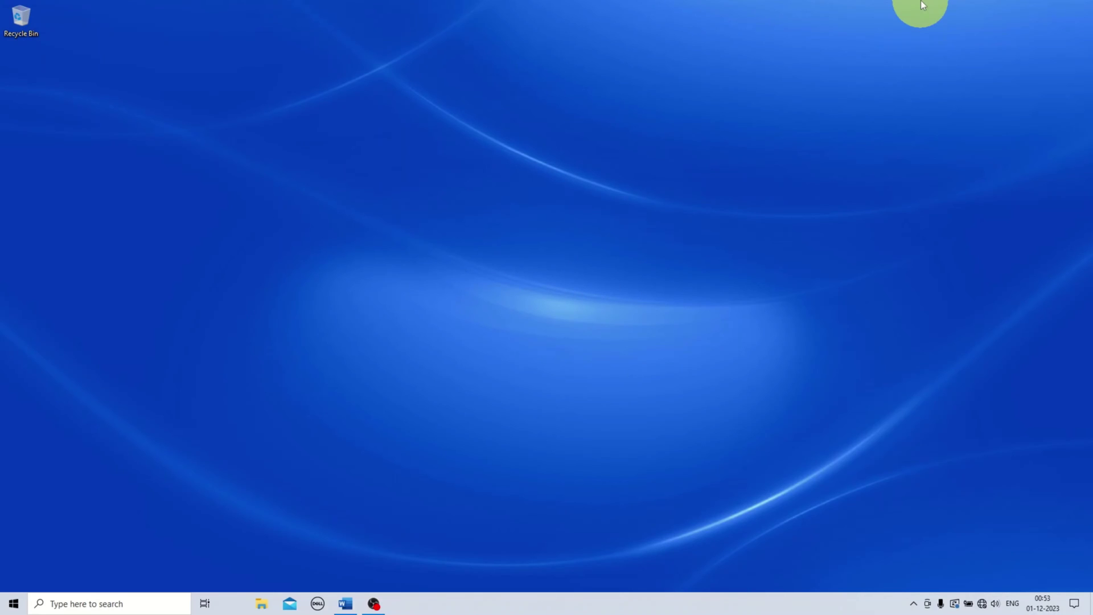
- Launch File Explorer by running explorer as a new task in Task Manager, and close both windows
{"action": "key", "text": "ctrl+shift+Escape"}
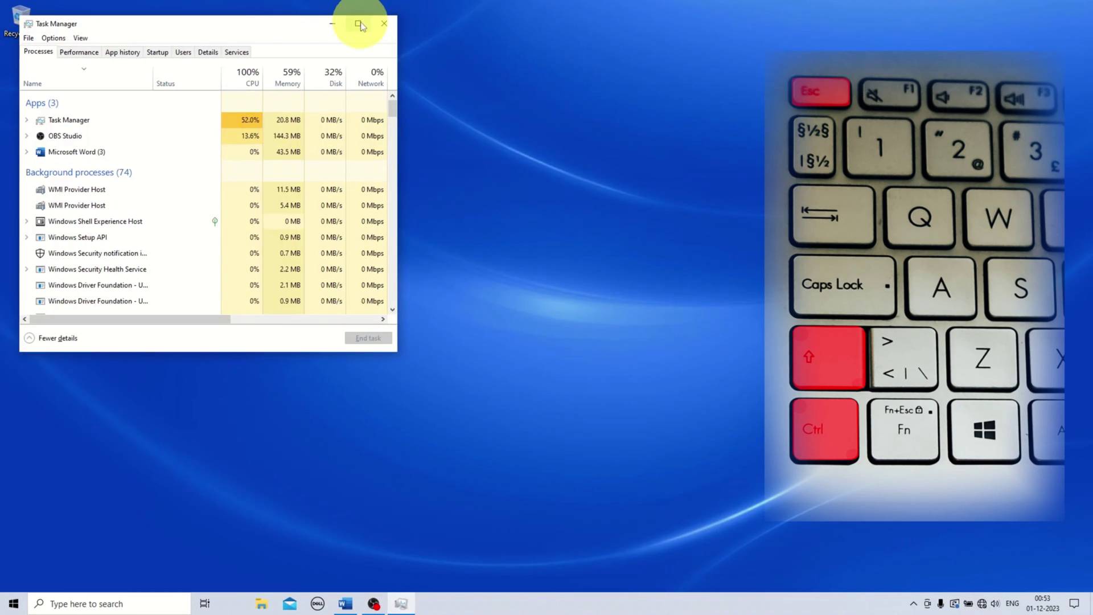
{"action": "left_click", "coordinate": [28, 38]}
{"action": "left_click", "coordinate": [50, 53]}
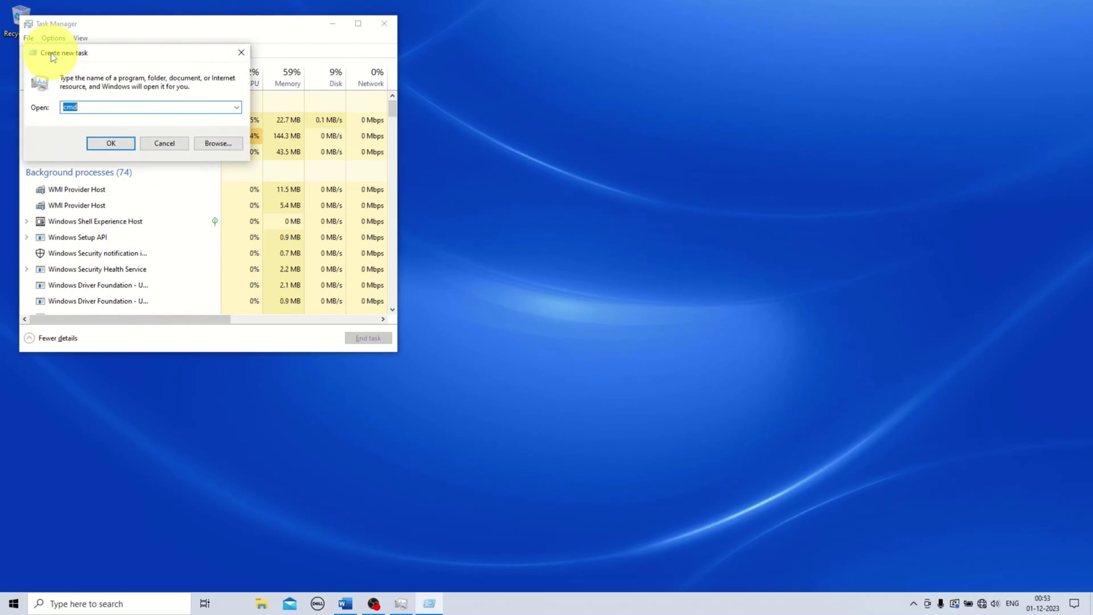
{"action": "type", "text": "expl"}
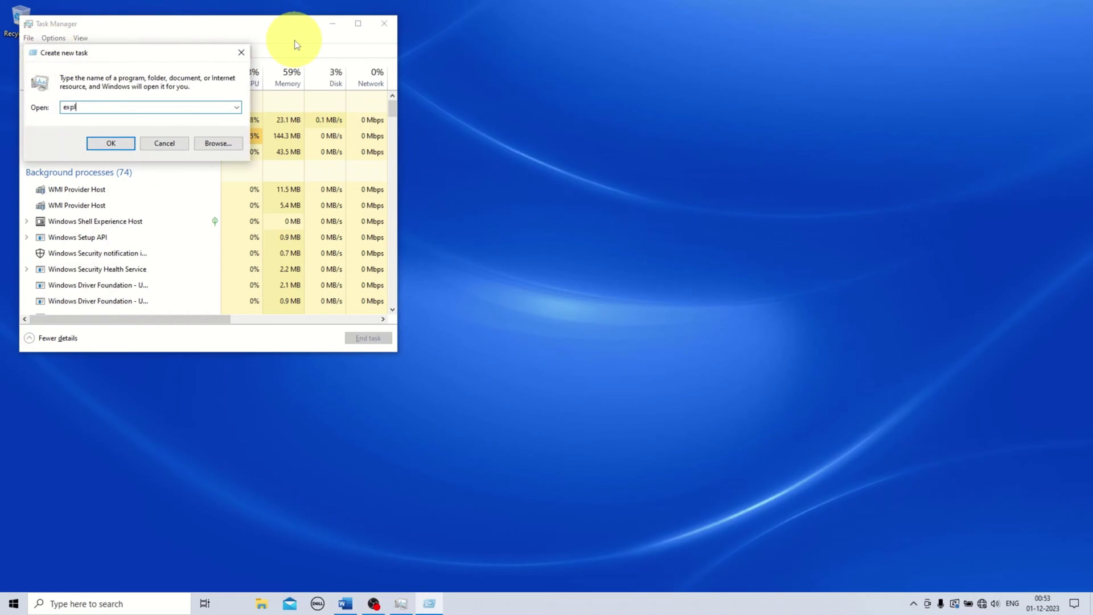
{"action": "type", "text": "orer"}
{"action": "left_click", "coordinate": [117, 143]}
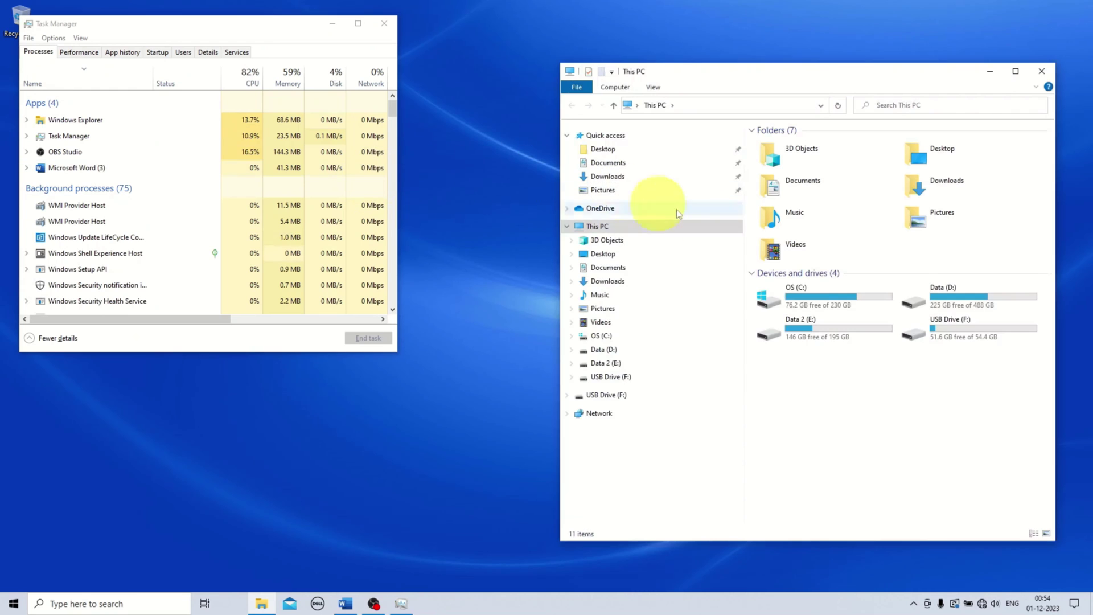
{"action": "left_click", "coordinate": [1042, 72]}
{"action": "left_click", "coordinate": [385, 23]}
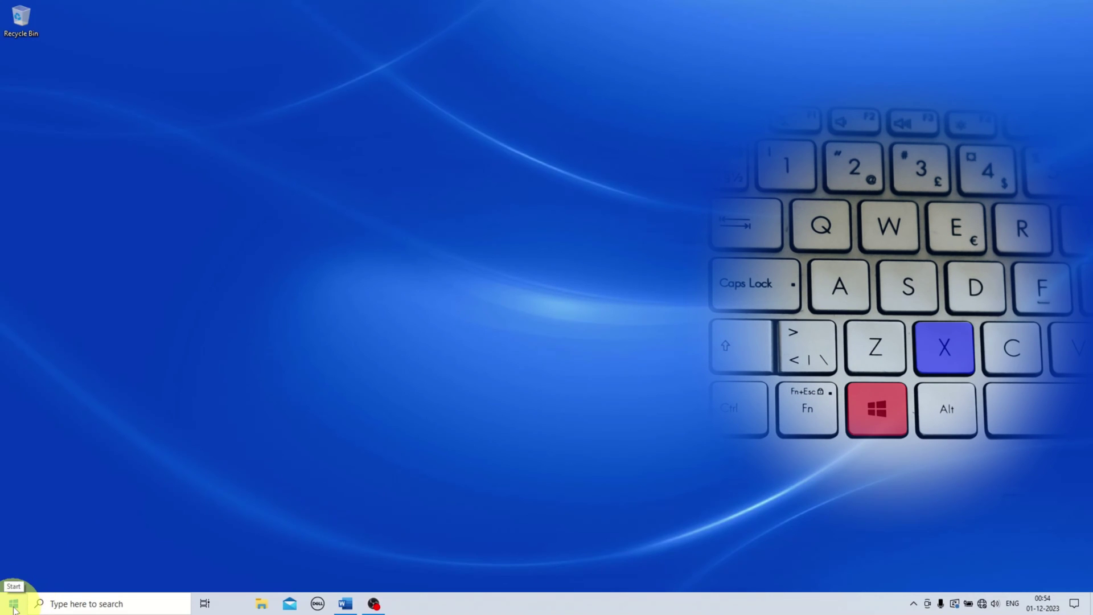
- Launch File Explorer from the Windows quick-link list of system tools
{"action": "key", "text": "super+x"}
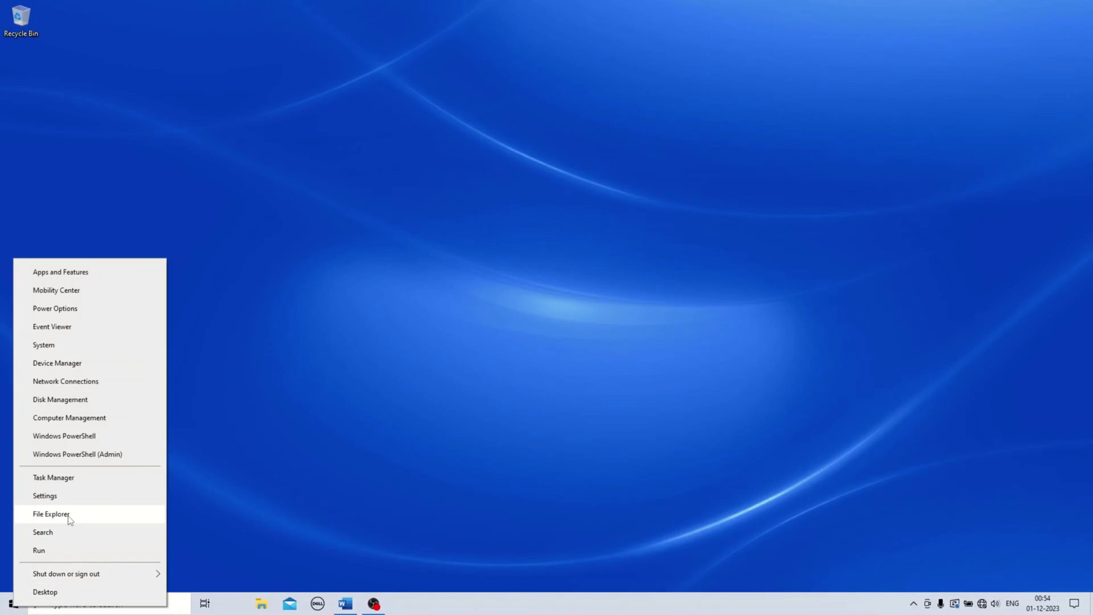
{"action": "left_click", "coordinate": [51, 515]}
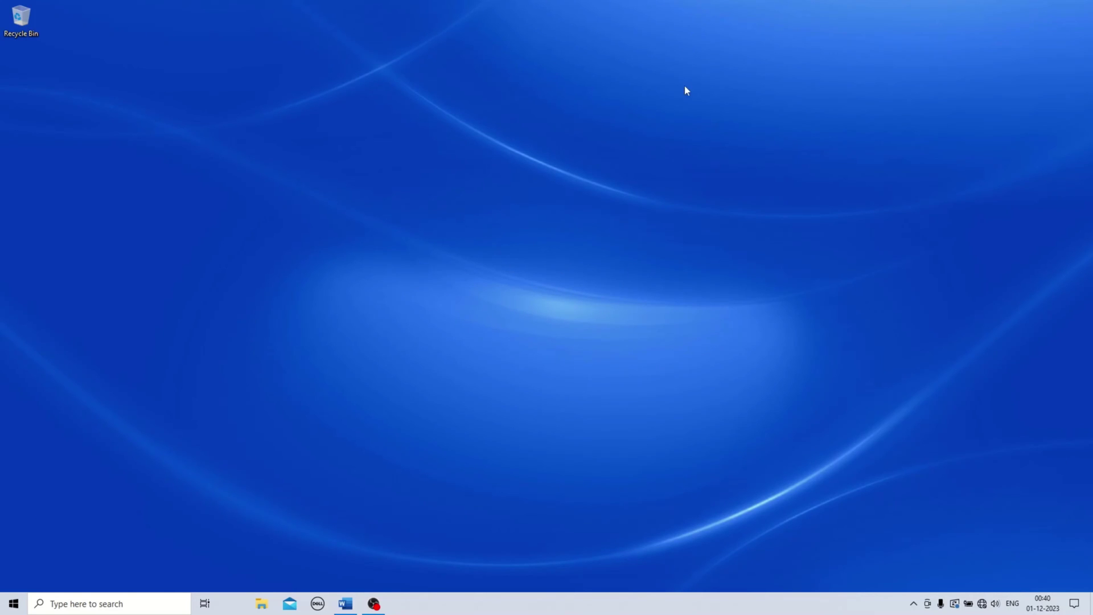
{"action": "left_click", "coordinate": [782, 43]}
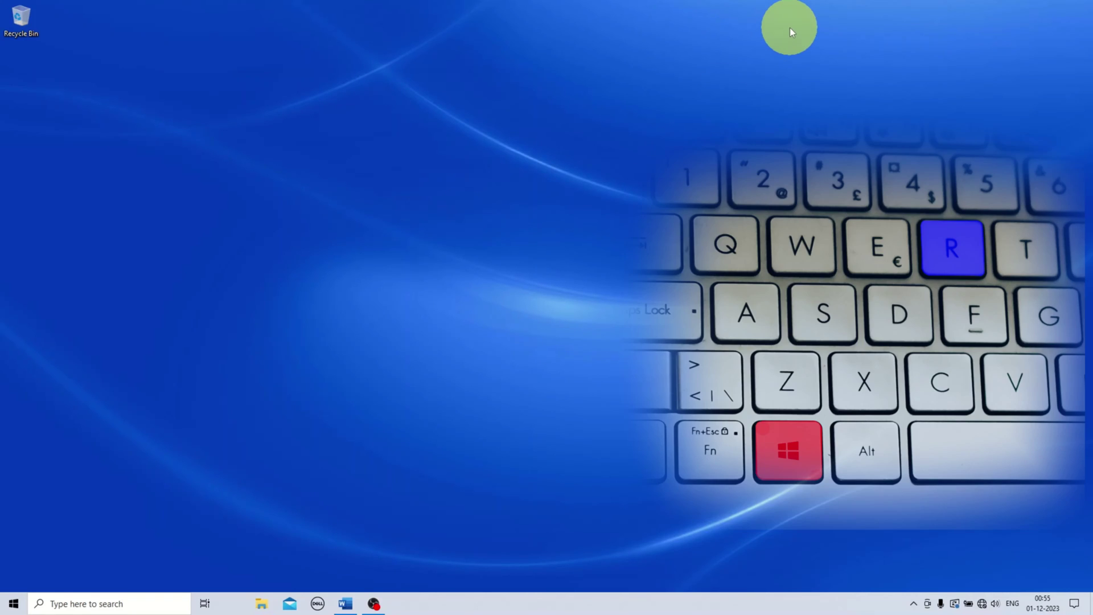
- Start Command Prompt by running cmd from the Run dialog, and execute the explorer command in it
{"action": "key", "text": "super+r"}
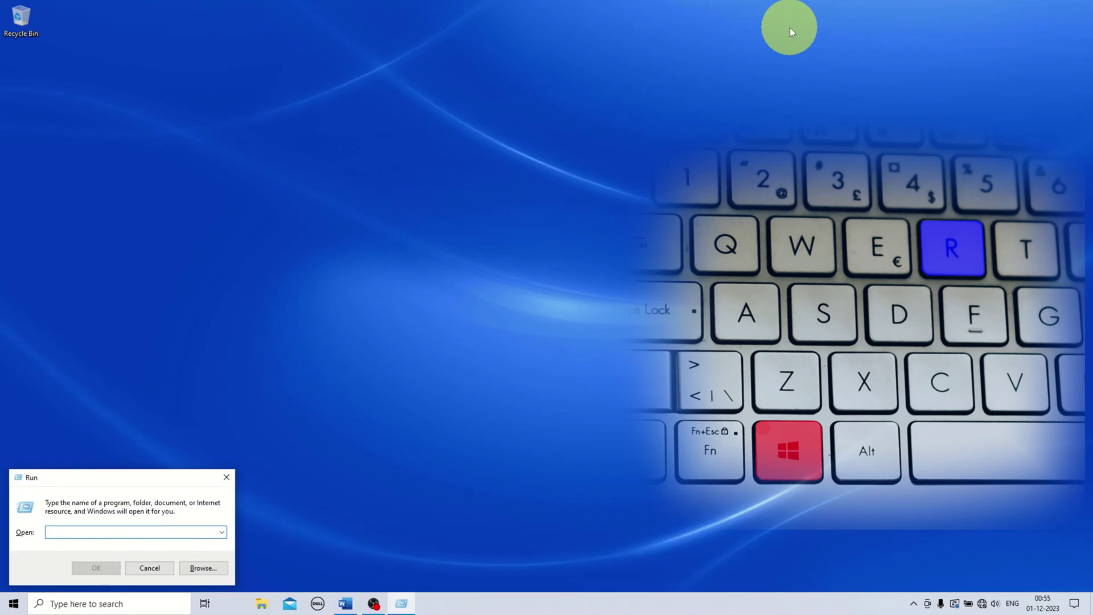
{"action": "type", "text": "cmd"}
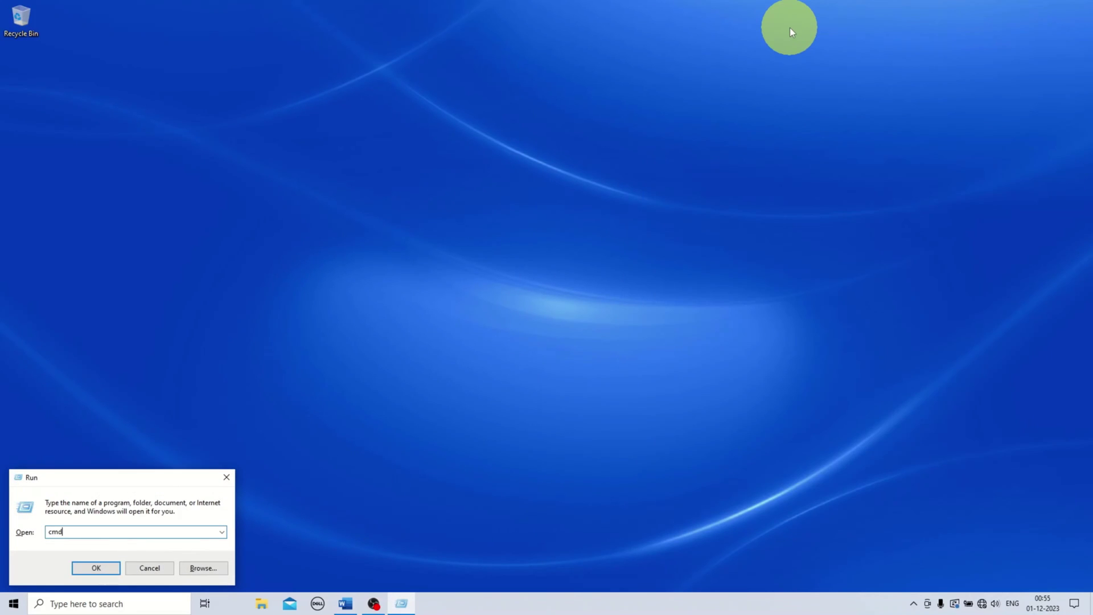
{"action": "key", "text": "Return"}
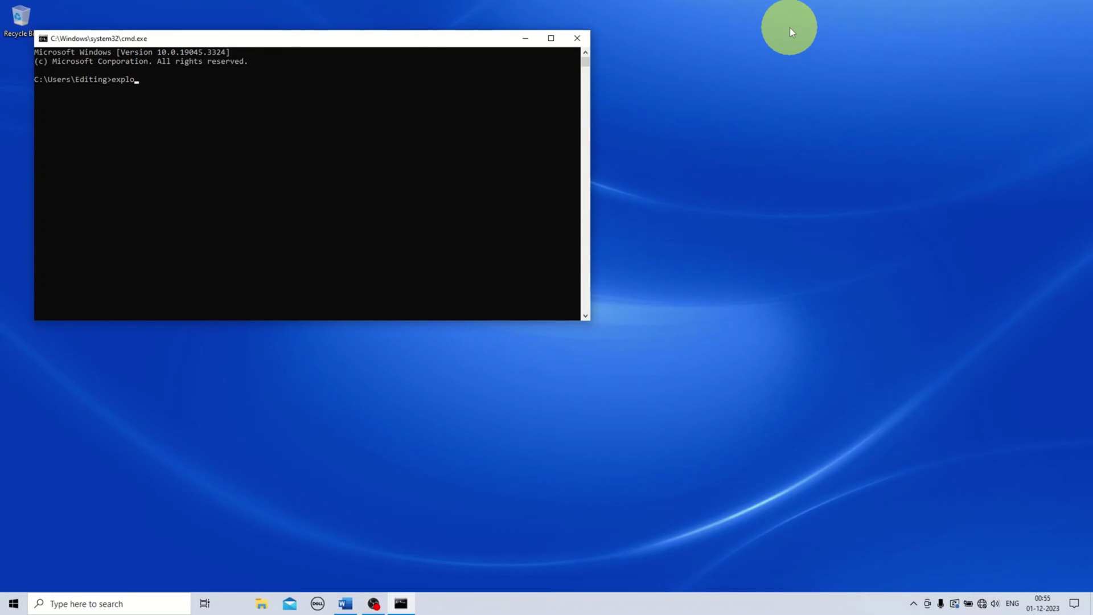
{"action": "type", "text": "explorer"}
{"action": "key", "text": "Return"}
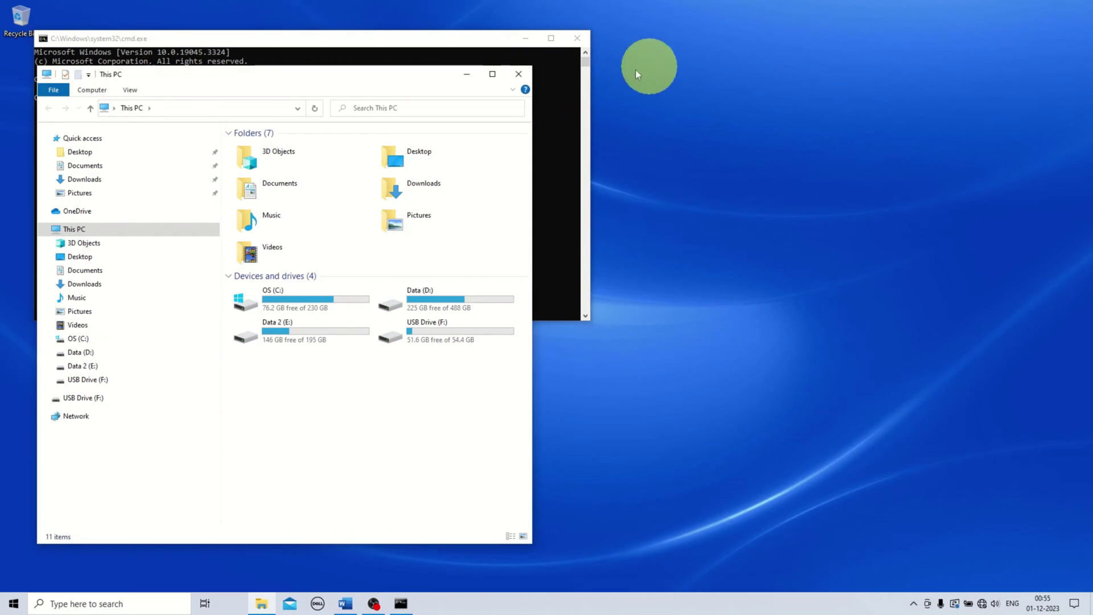
- Close the File Explorer window and end the Command Prompt session with the exit command
{"action": "left_click", "coordinate": [519, 74]}
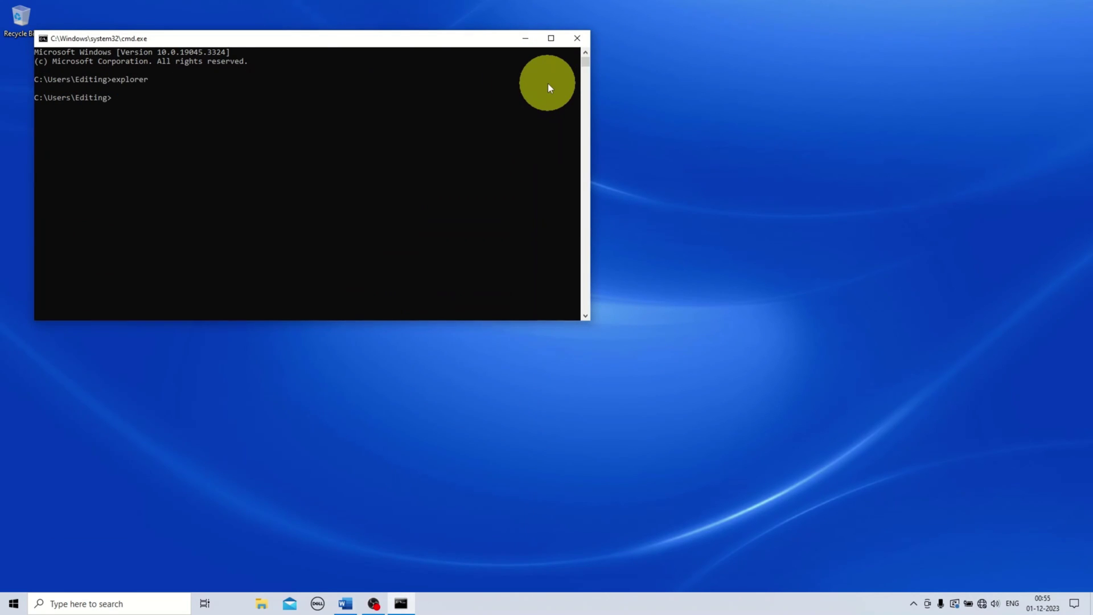
{"action": "type", "text": "exit"}
{"action": "key", "text": "Return"}
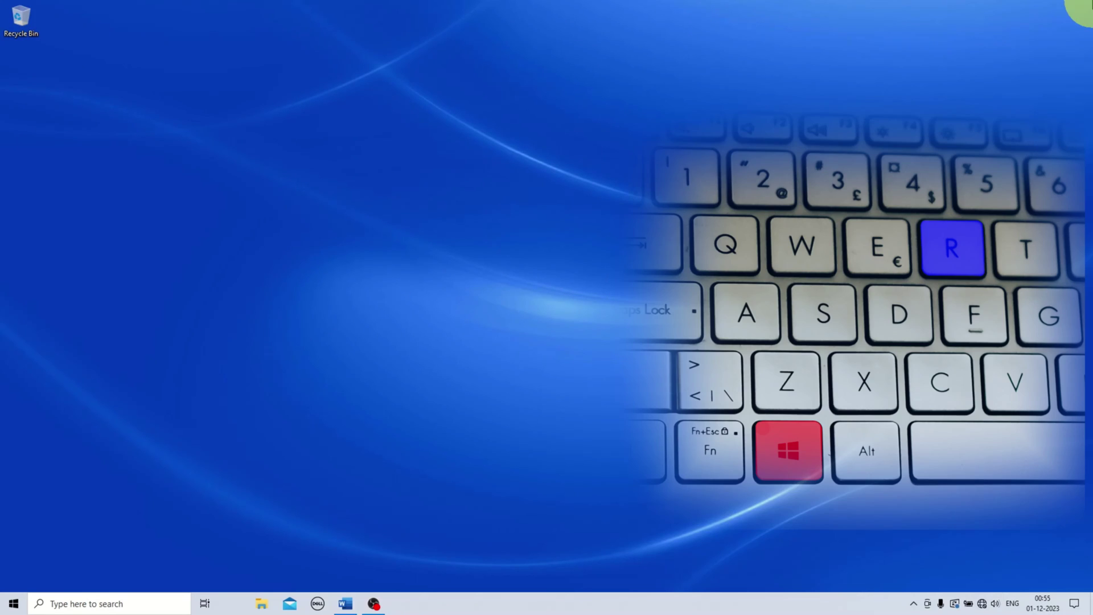
- Run cmd from the Run dialog, open the current folder with the command "explorer .", and move the folder window aside to uncover Command Prompt
{"action": "key", "text": "super+r"}
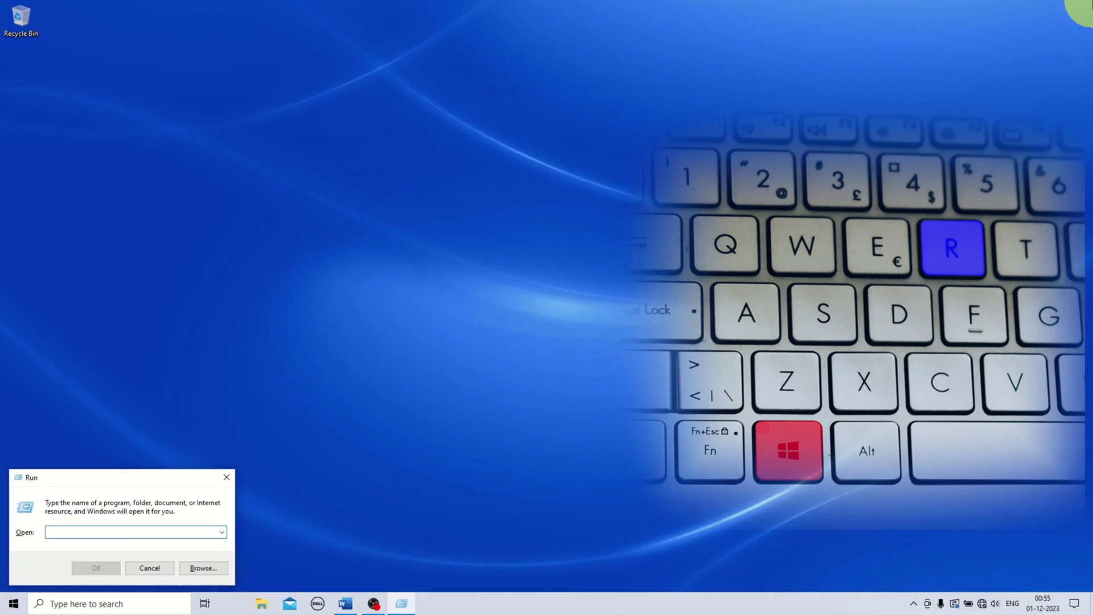
{"action": "type", "text": "cmd"}
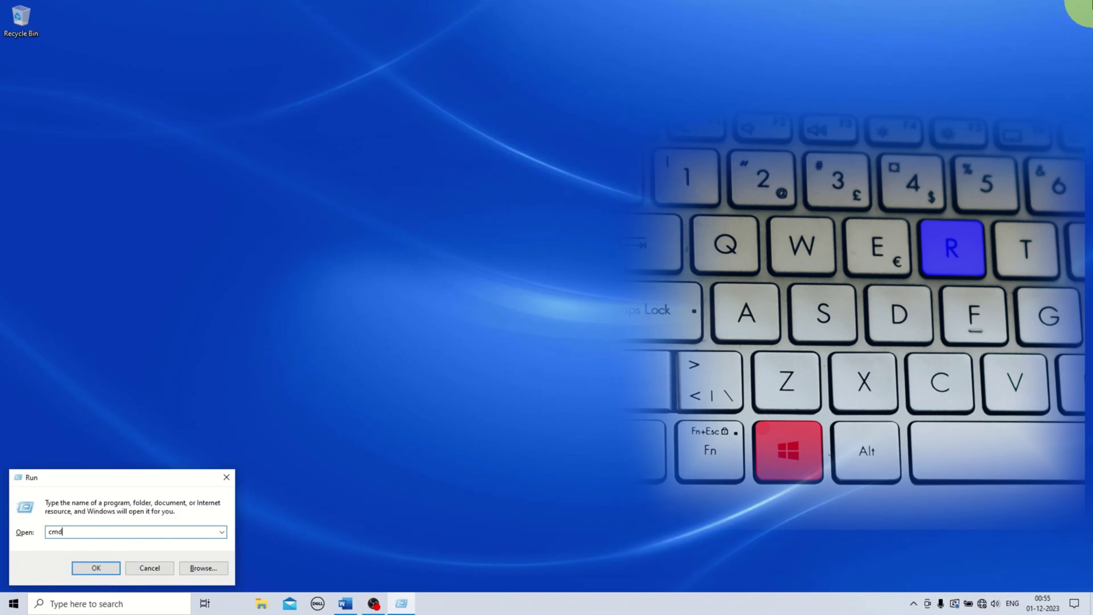
{"action": "key", "text": "Return"}
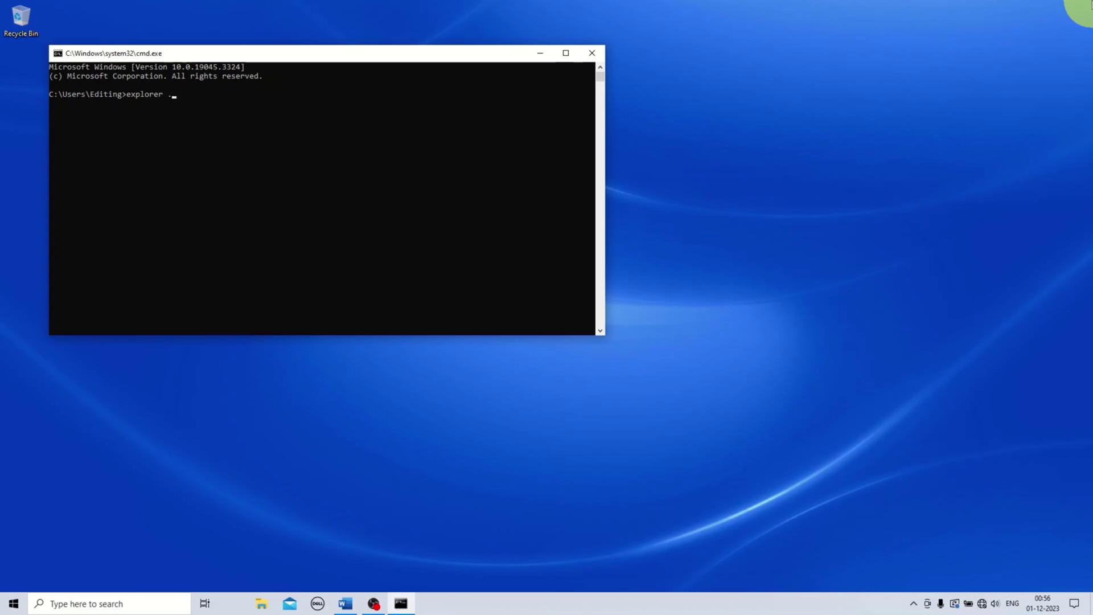
{"action": "key", "text": "Return"}
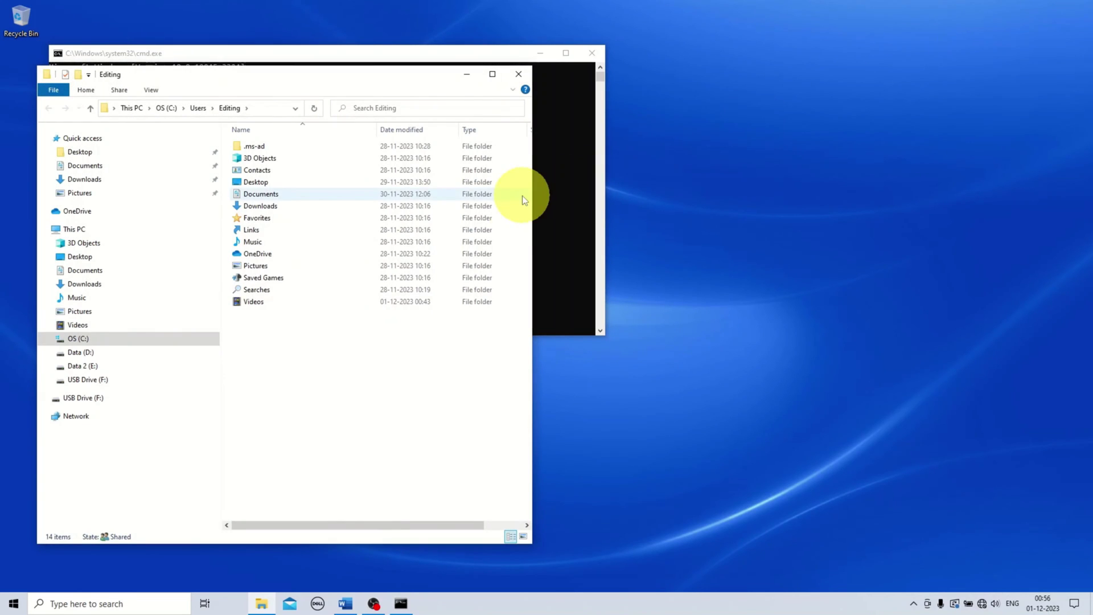
{"action": "left_click_drag", "start_coordinate": [361, 73], "coordinate": [619, 55]}
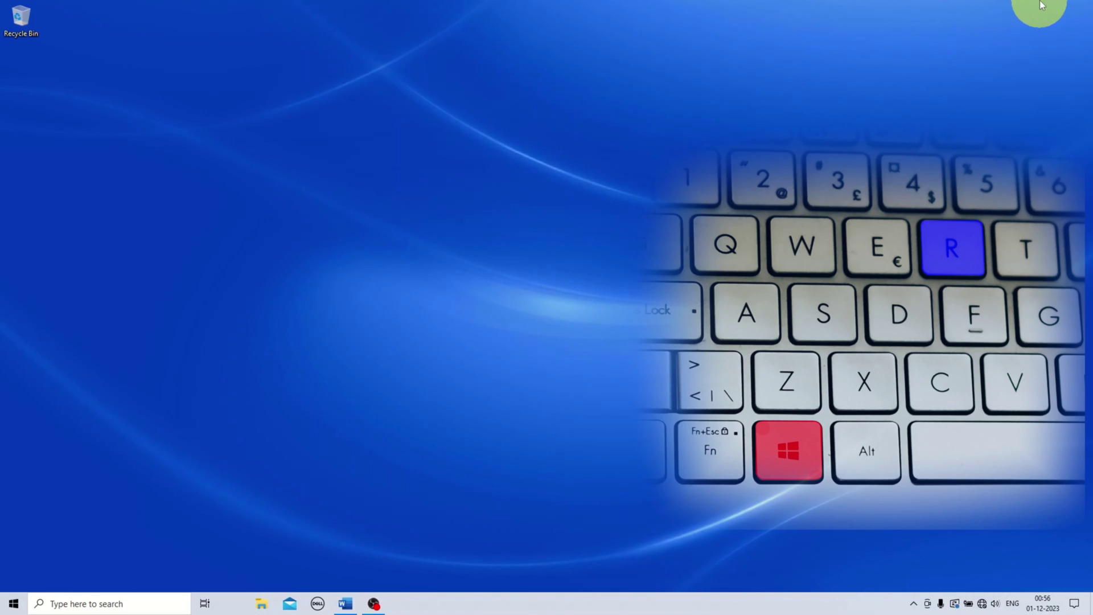
- Start Windows PowerShell by running powershell from the Run dialog, and execute the explorer command in it
{"action": "key", "text": "super+r"}
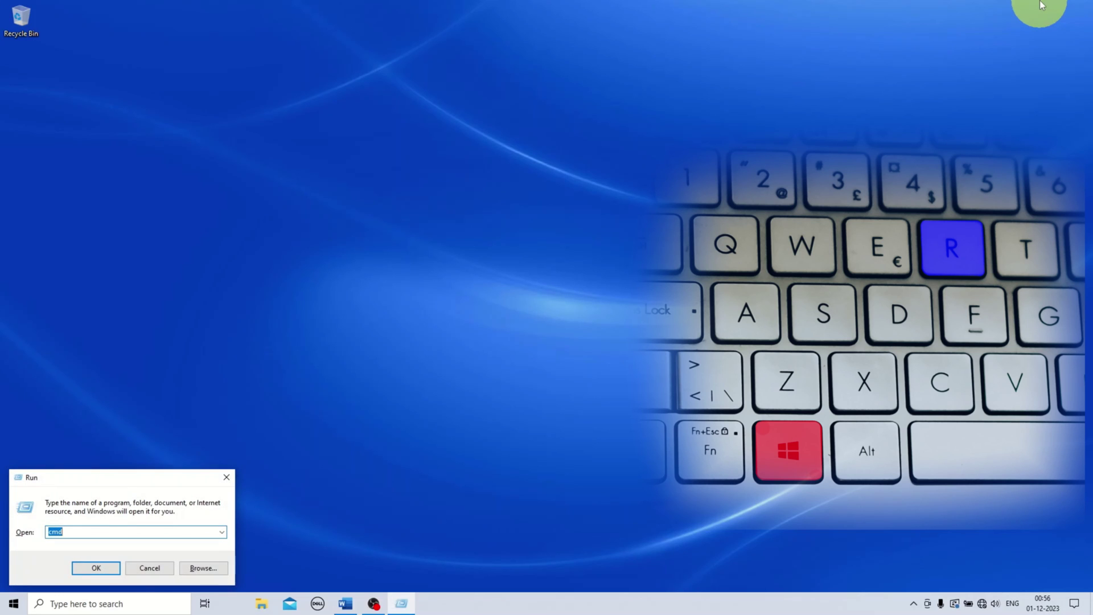
{"action": "type", "text": "powershell"}
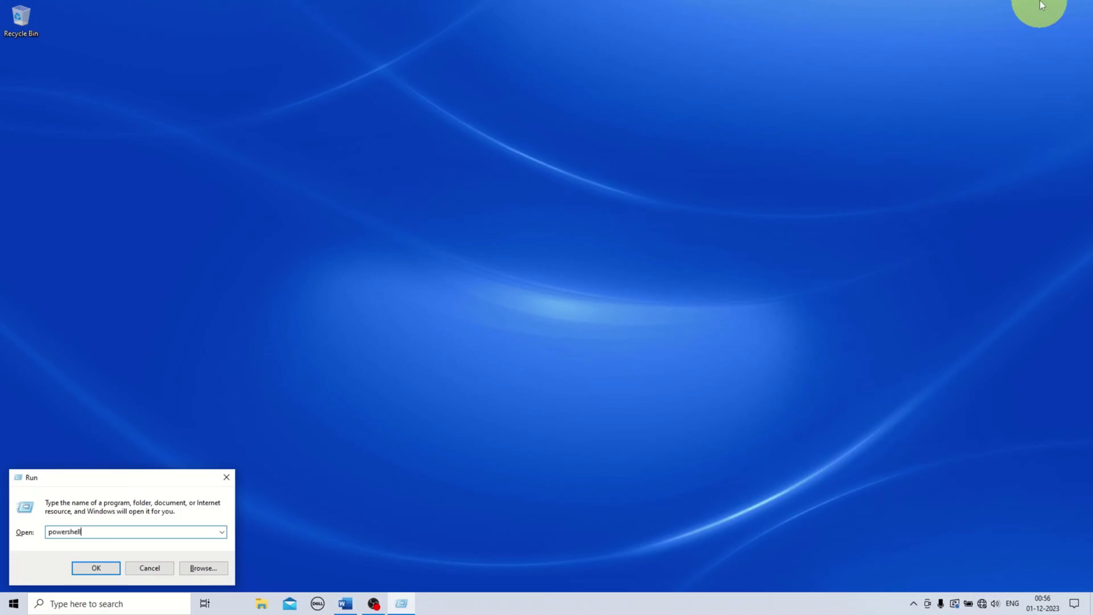
{"action": "key", "text": "Return"}
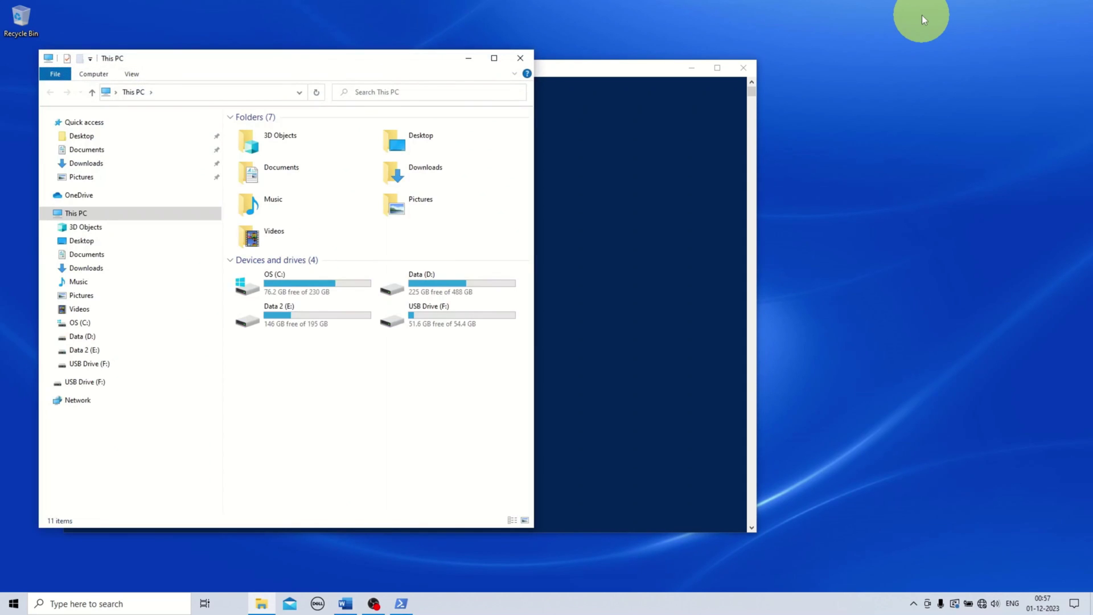
- Close the File Explorer window and end the PowerShell session with the exit command
{"action": "left_click", "coordinate": [520, 59]}
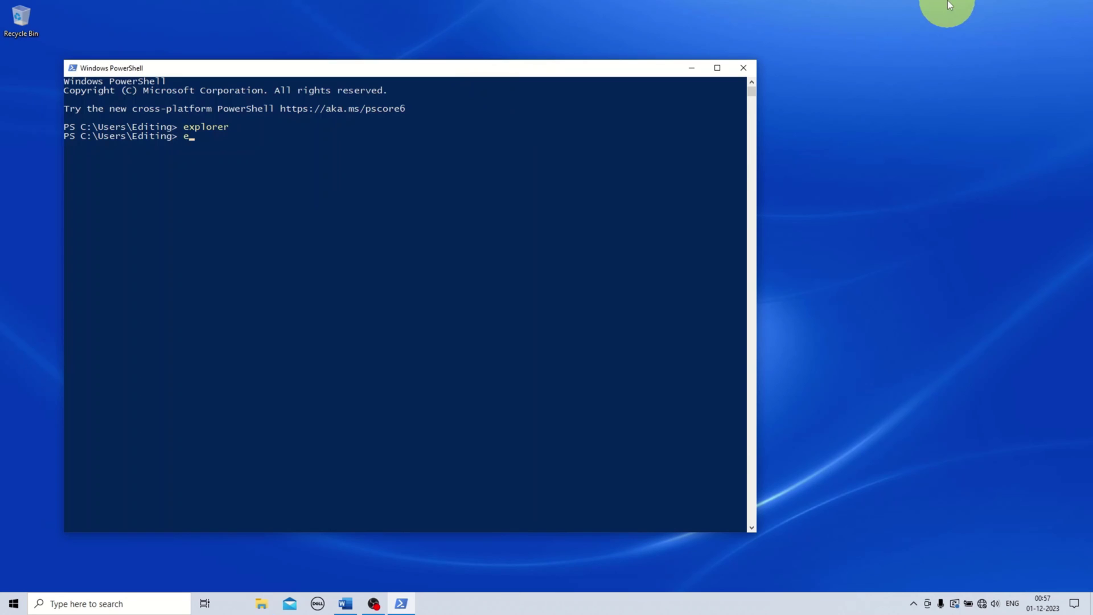
{"action": "type", "text": "xit"}
{"action": "key", "text": "Return"}
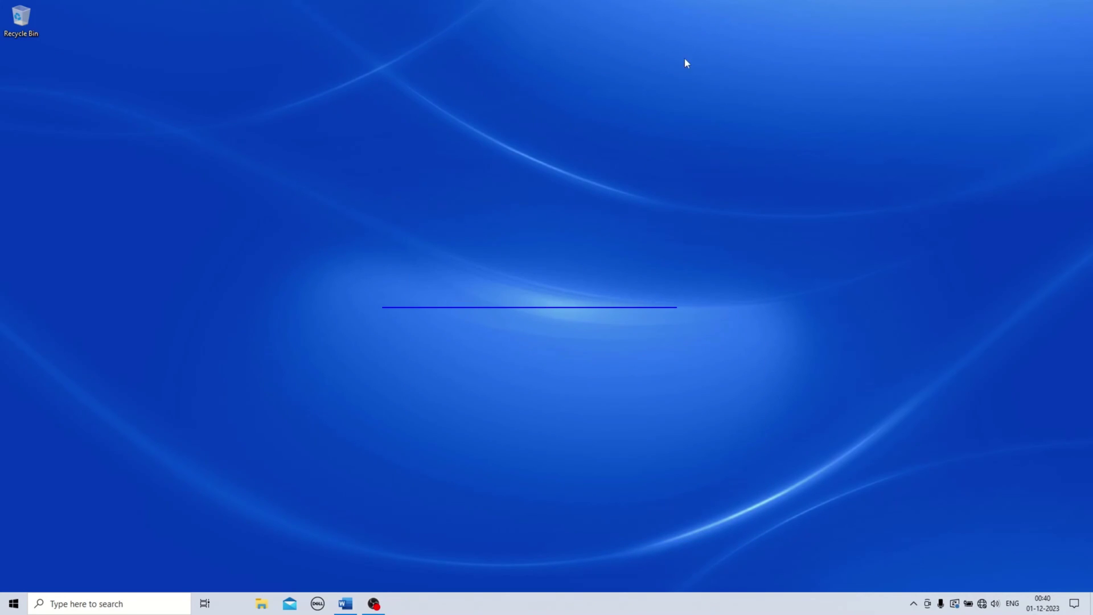
- Search Windows for "this pc" and open the This PC app
{"action": "left_click", "coordinate": [109, 603]}
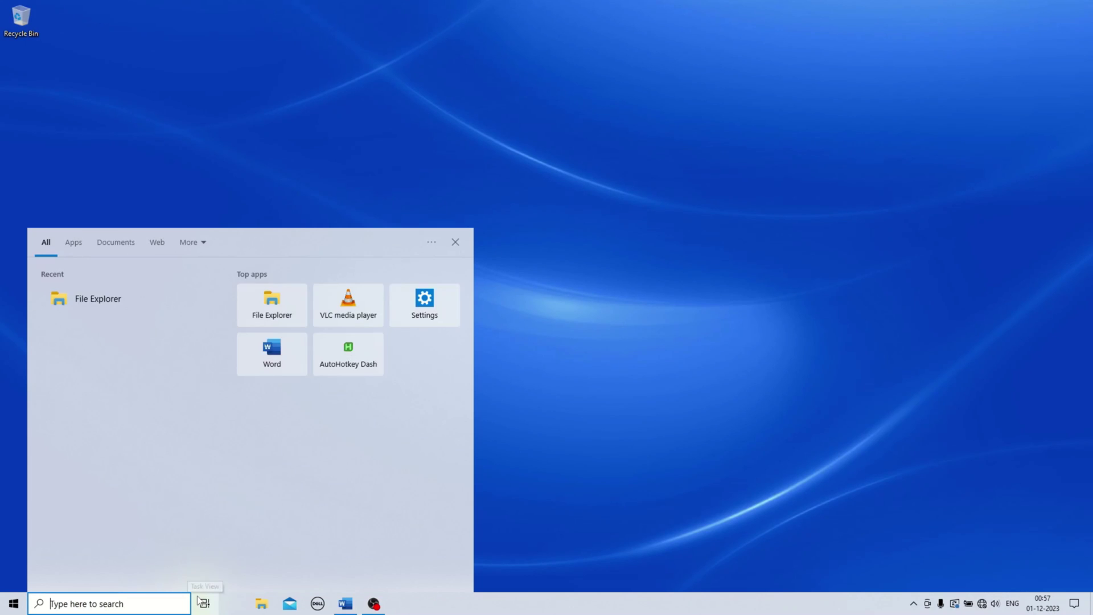
{"action": "type", "text": "this pc"}
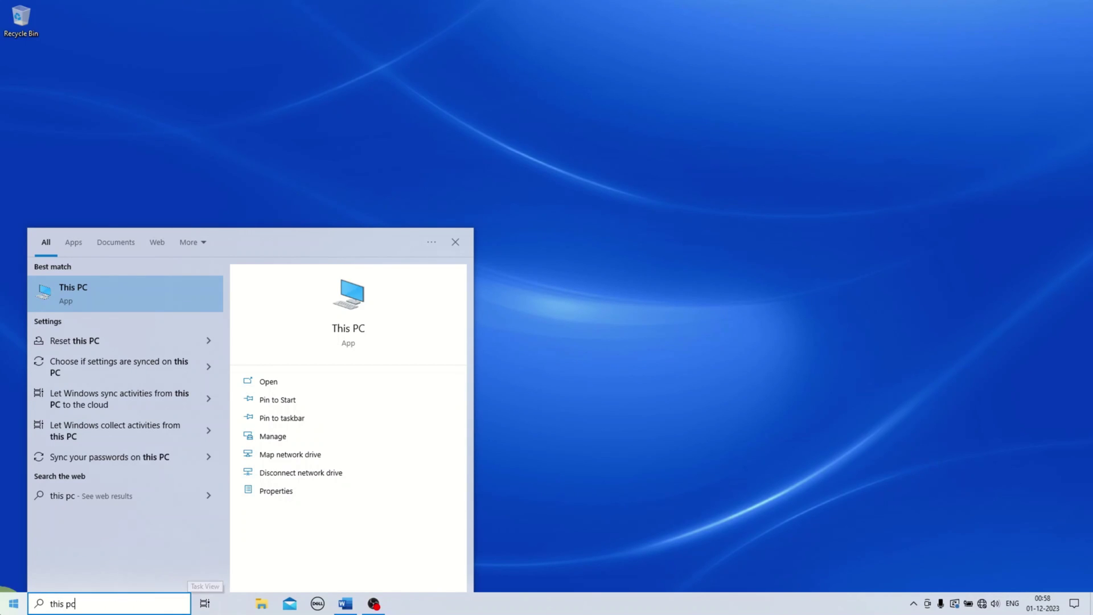
{"action": "left_click", "coordinate": [109, 297]}
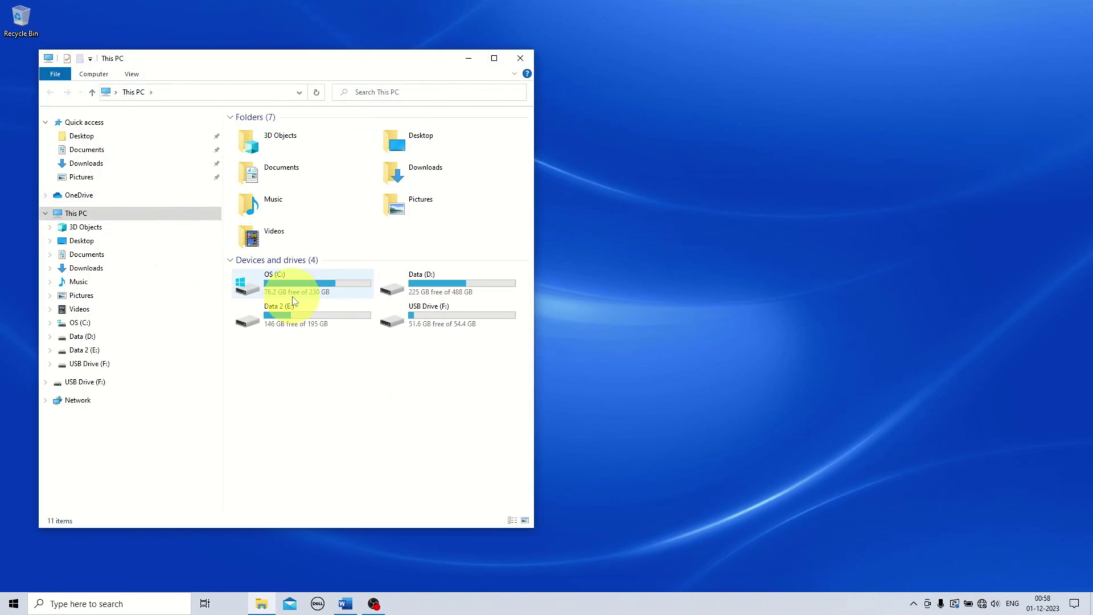
- Go to the Windows folder on the OS (C:) drive and select the explorer application
{"action": "double_click", "coordinate": [297, 281]}
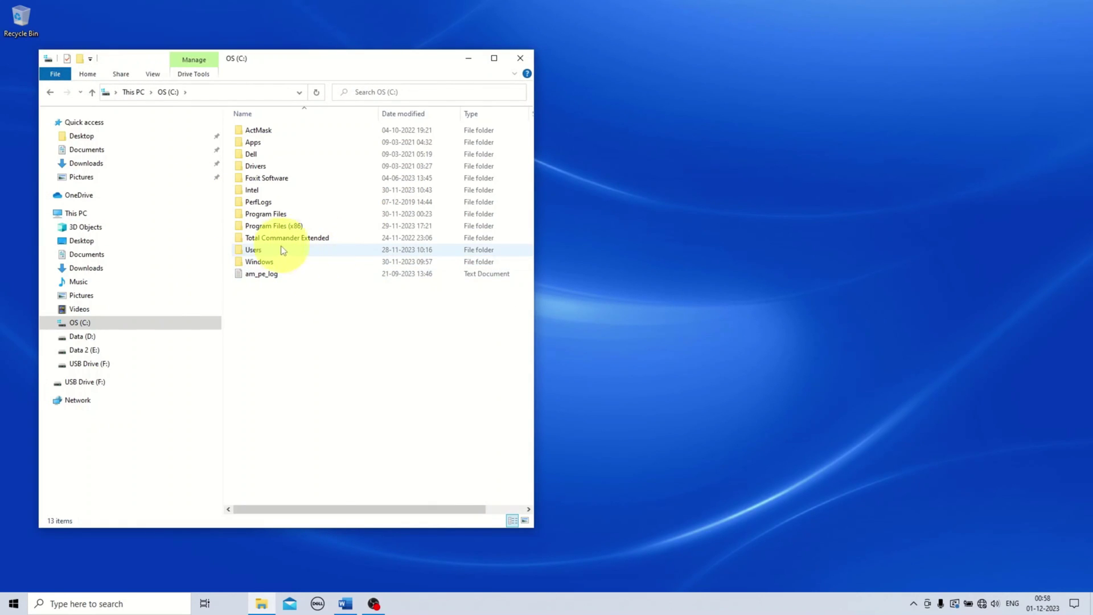
{"action": "double_click", "coordinate": [261, 262]}
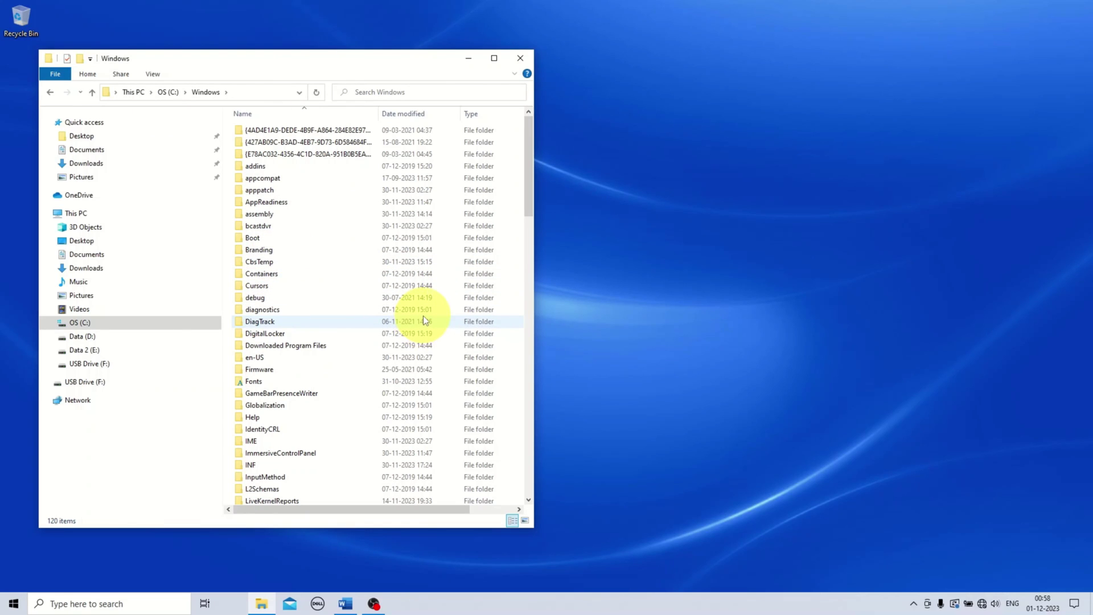
{"action": "key", "text": "e"}
{"action": "key", "text": "e"}
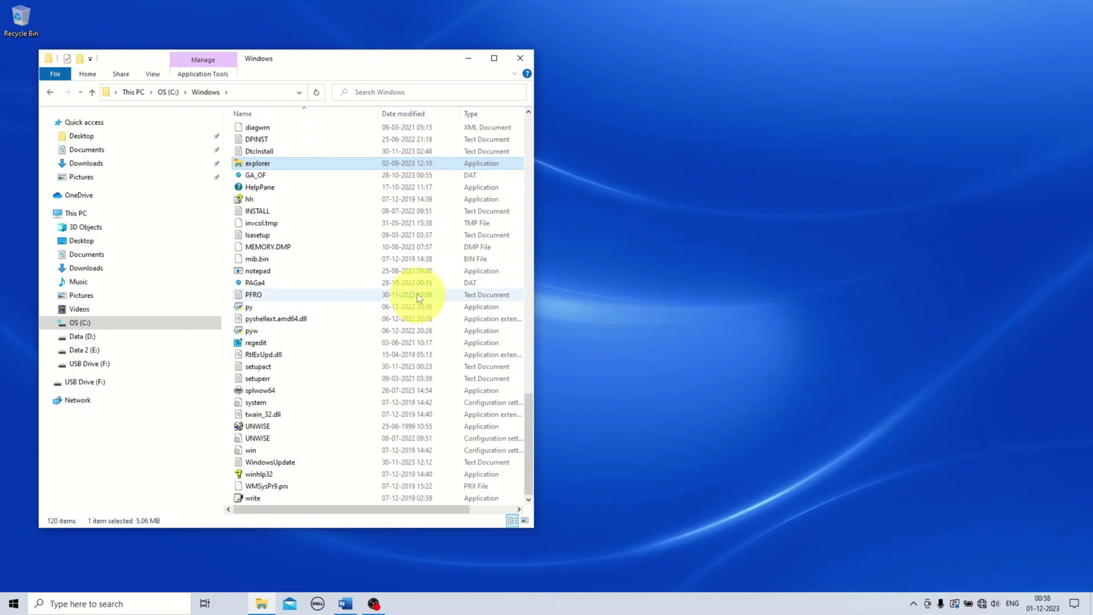
{"action": "left_click", "coordinate": [259, 165]}
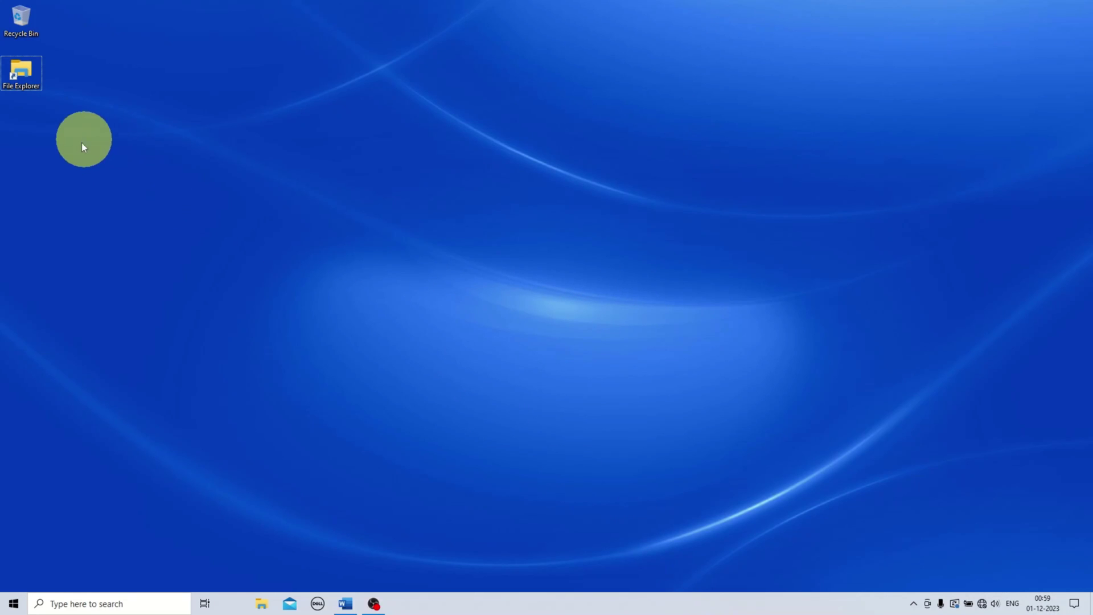
- Launch File Explorer from its desktop shortcut
{"action": "double_click", "coordinate": [33, 78]}
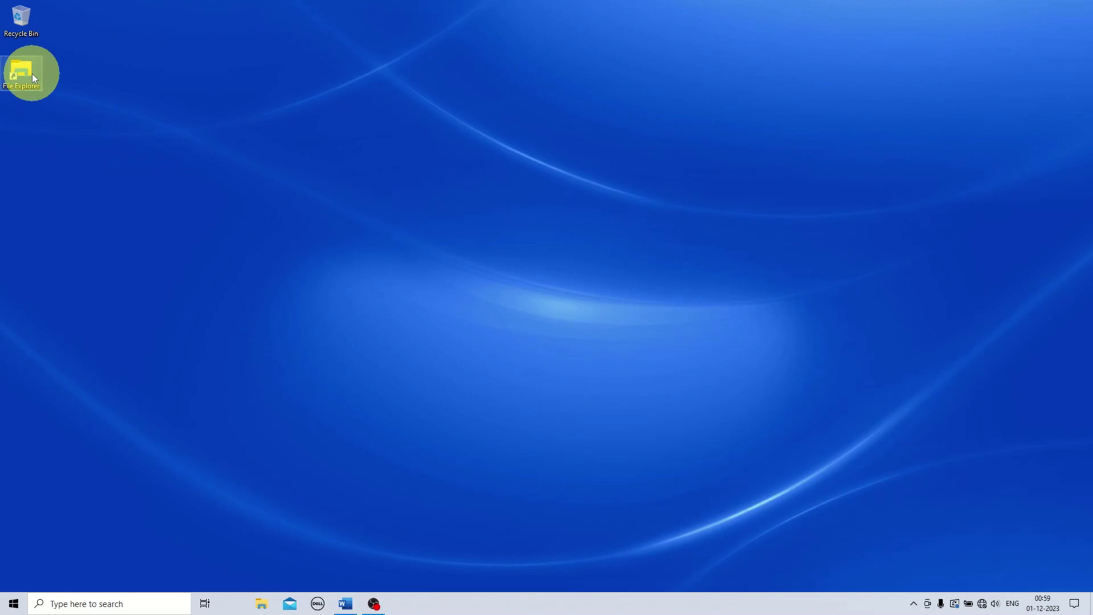